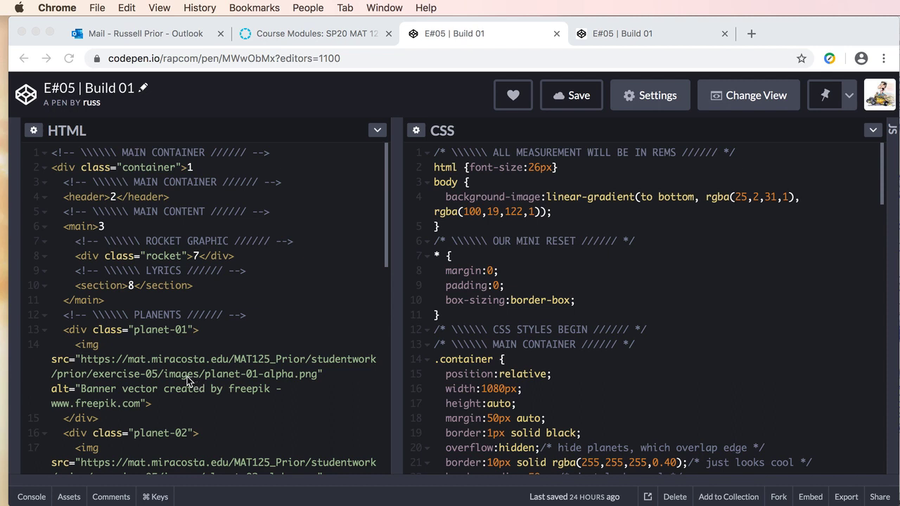
Step: Scroll CodePen's HTML to the planet-01 to planet-03 divs and open ex05-sketch.jpeg alongside
click(386, 232)
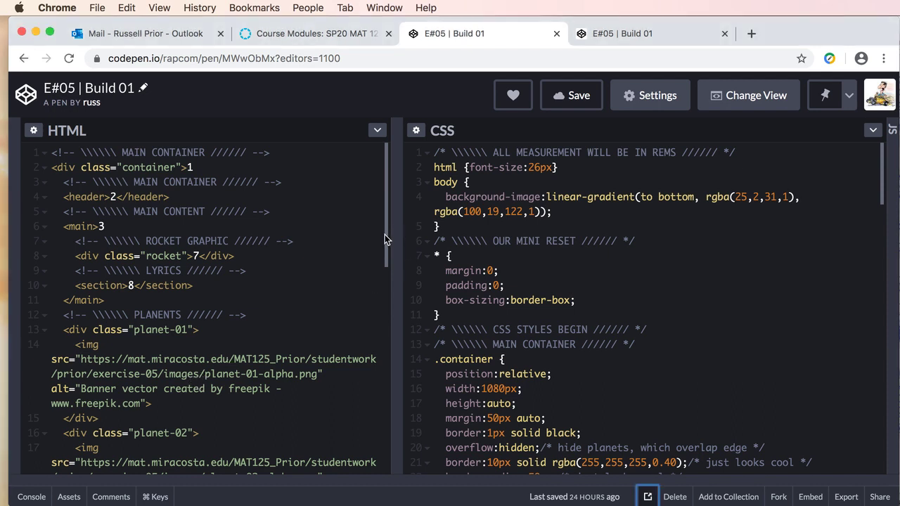
scroll(387, 237, down, 5)
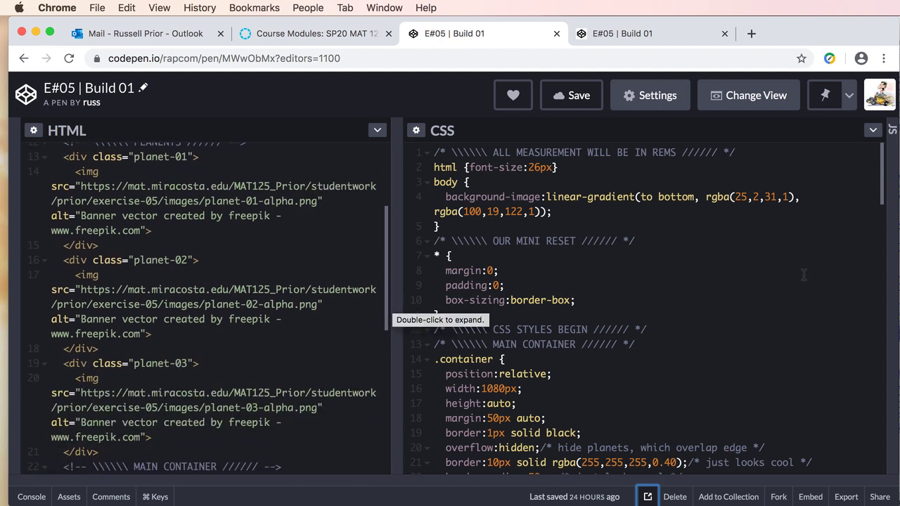
key(super+Tab)
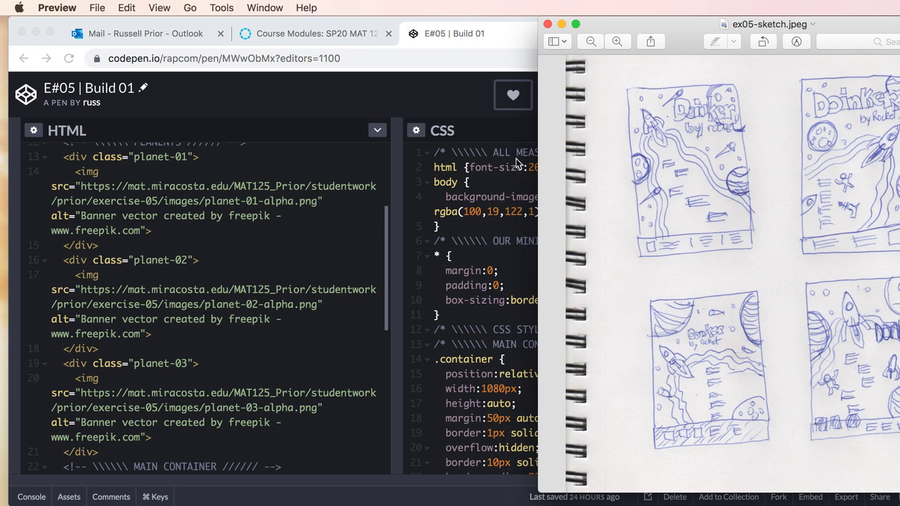
Step: Bring the CodePen pen back in Chrome, then switch over to Adobe Illustrator
click(513, 26)
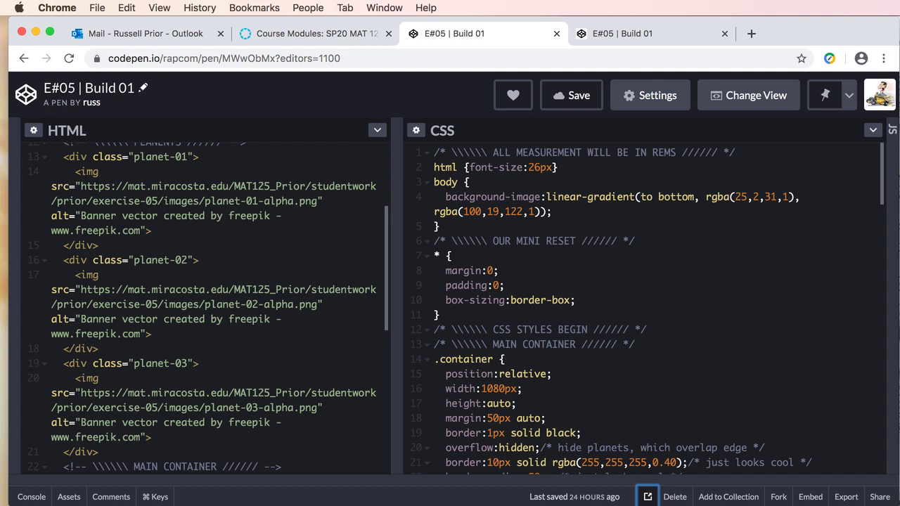
key(super+Tab)
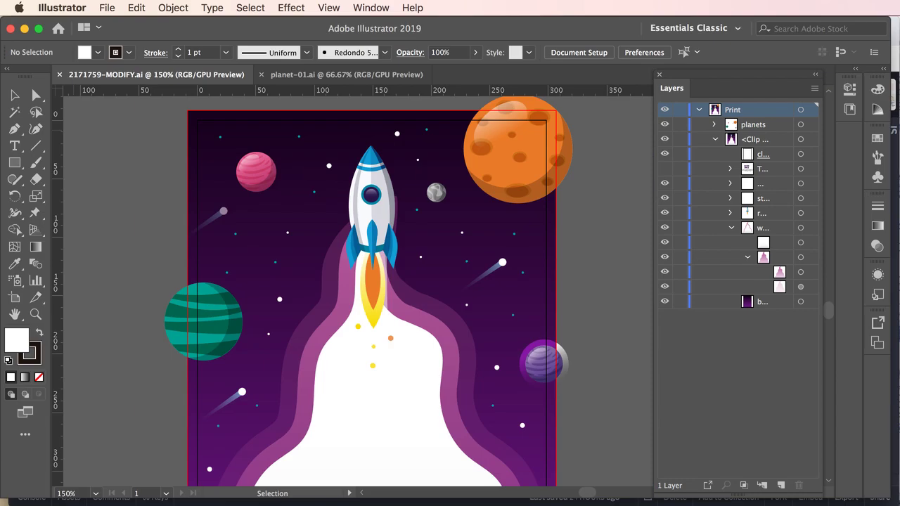
Step: Bring freepik-credits.txt with its Freepik attribution links to the front in TextEdit
click(562, 501)
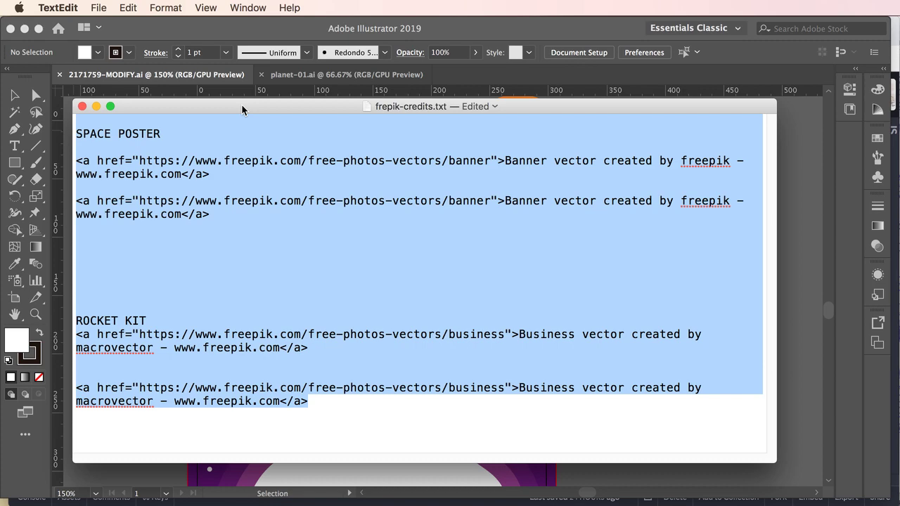
Step: Move the credits window off screen and return to the rocket poster with its Layers panel
drag(242, 110, 185, 503)
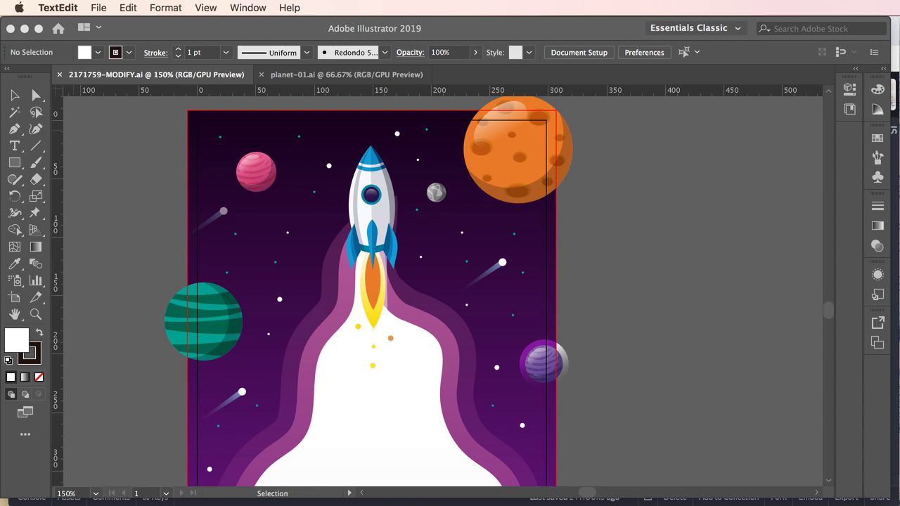
click(510, 176)
key(F7)
Step: Isolate the orange planet's group, then exit isolation mode back to the Print layer
double_click(510, 176)
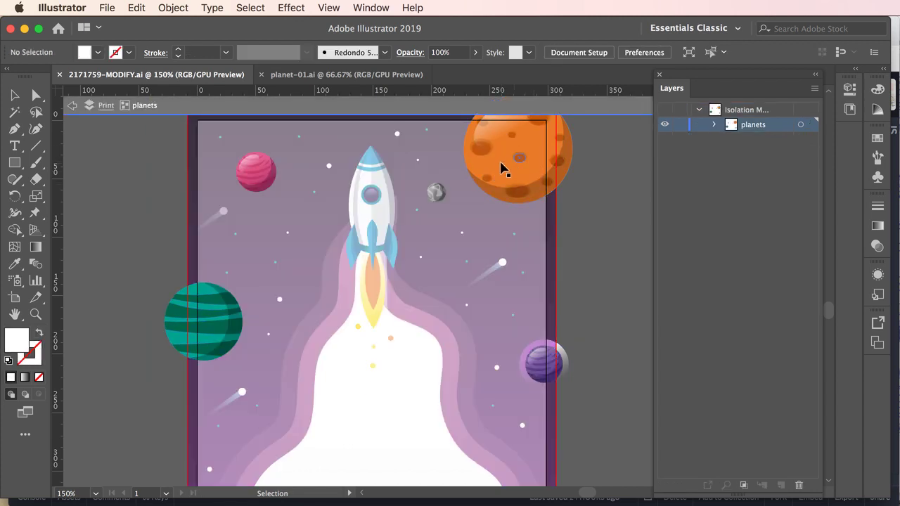
click(71, 106)
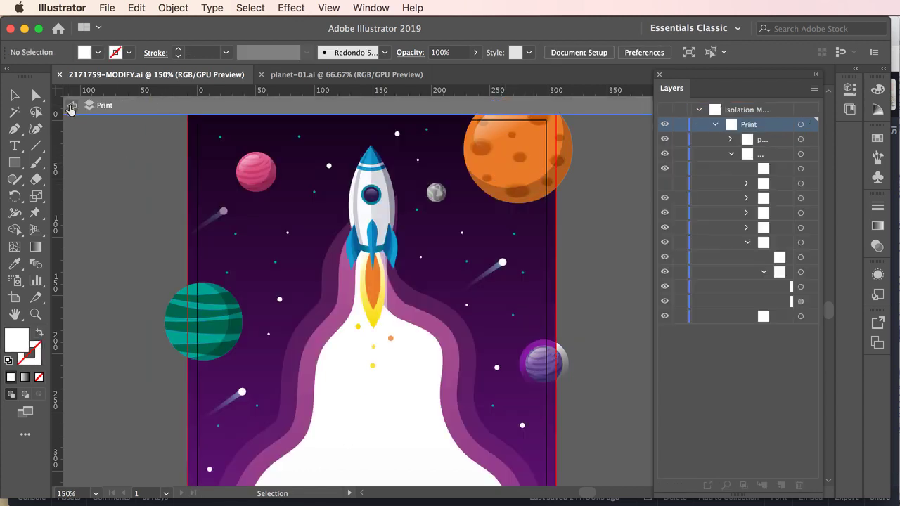
click(71, 106)
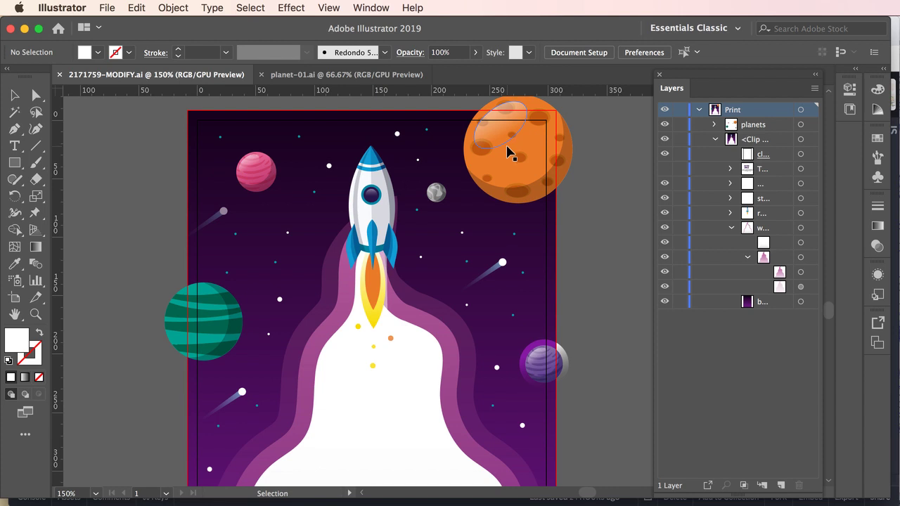
Step: Copy the orange planet group from the planets sublayer and switch to planet-01.ai
click(714, 125)
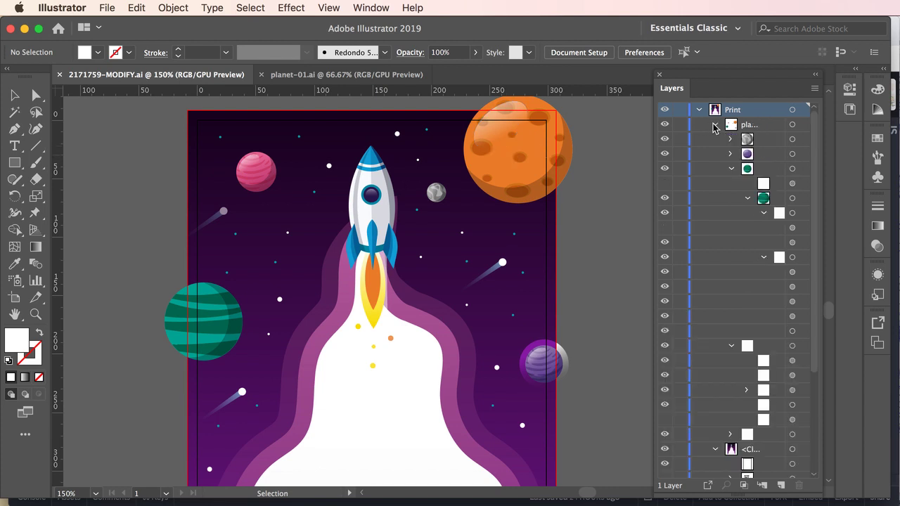
click(792, 435)
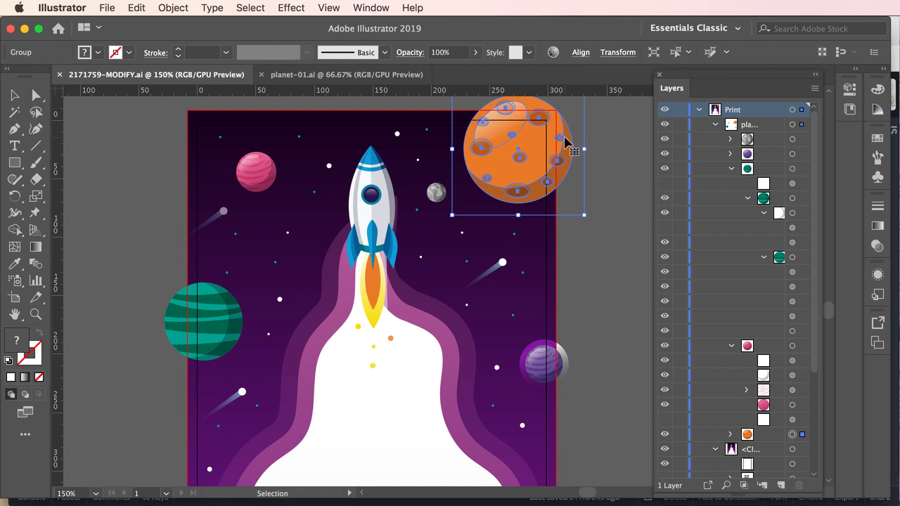
click(134, 8)
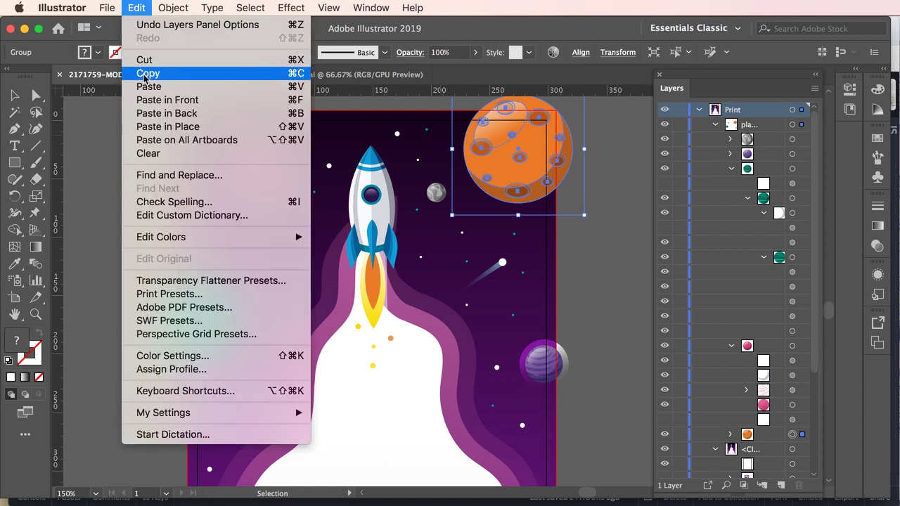
click(162, 25)
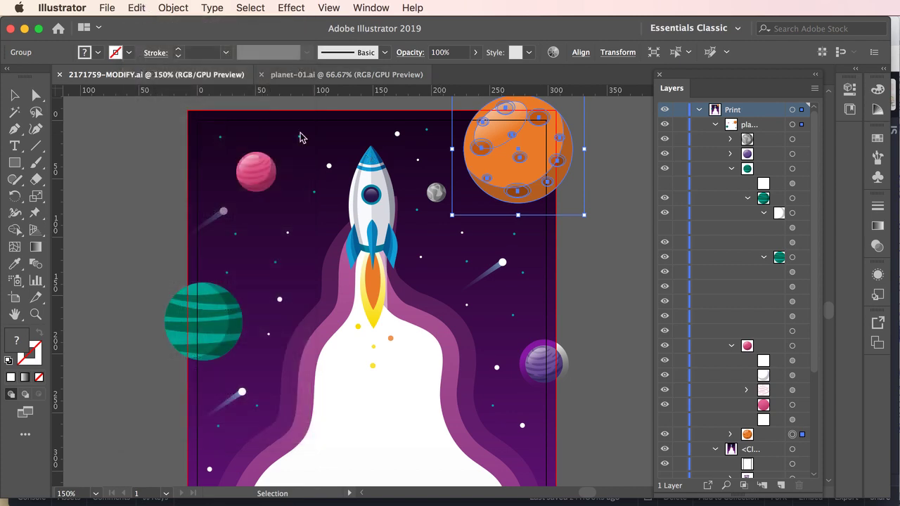
click(289, 76)
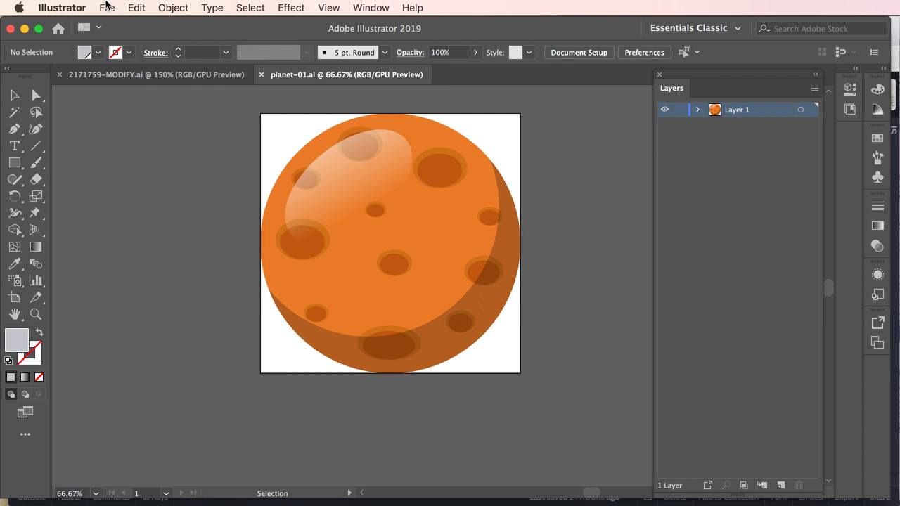
click(106, 7)
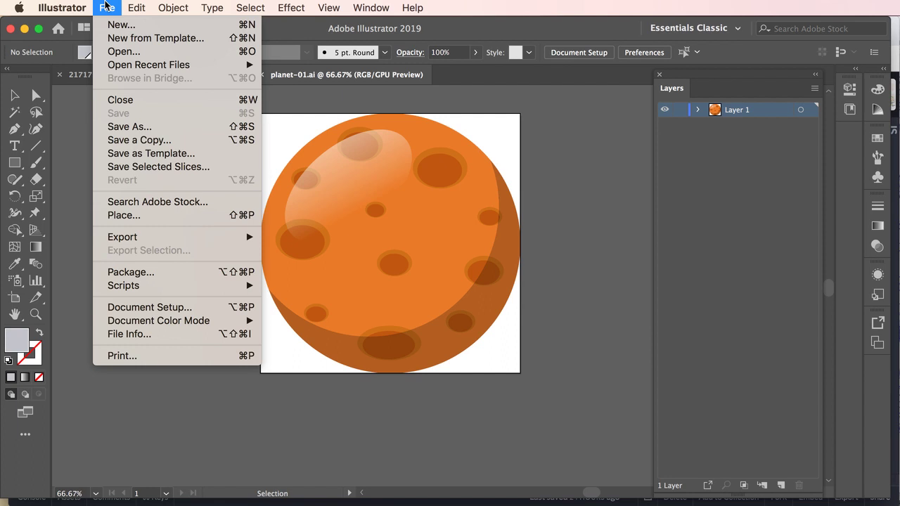
mouse_move(140, 323)
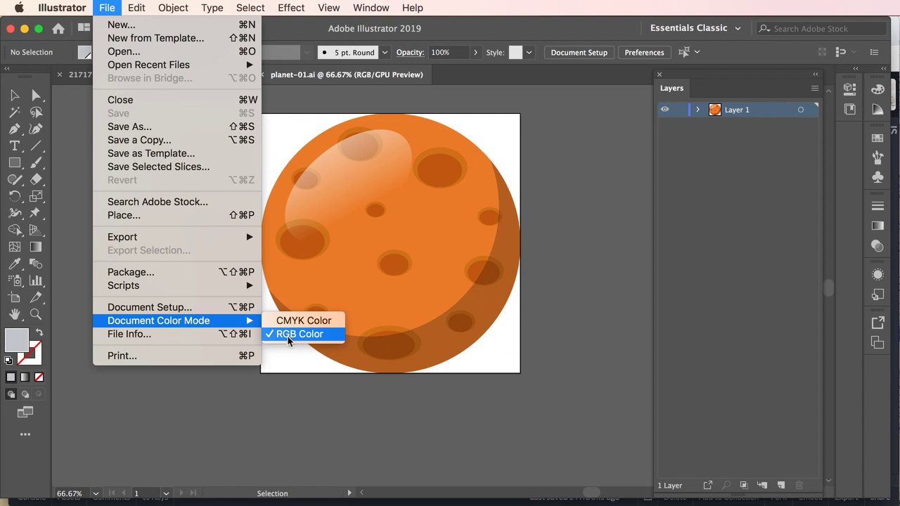
click(555, 128)
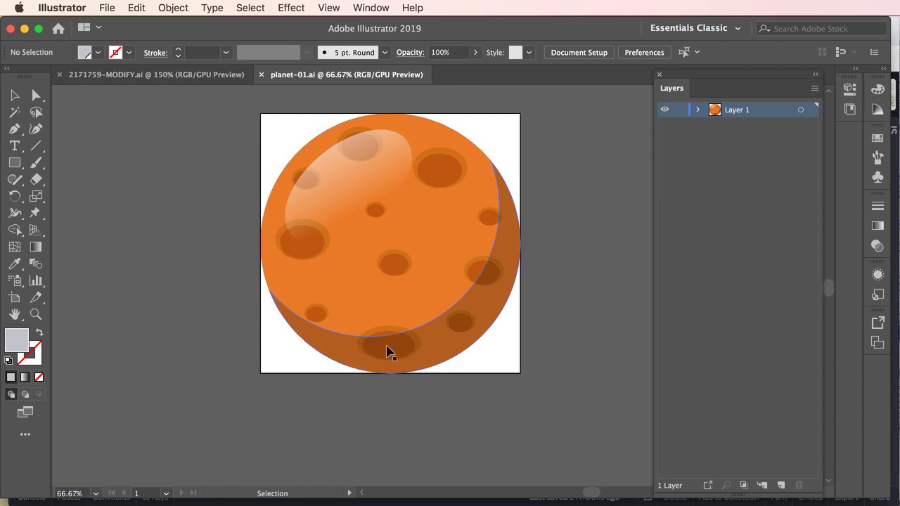
Step: Select all of Layer 1 and scale the planet down to about 488.79 px, then deselect
click(801, 109)
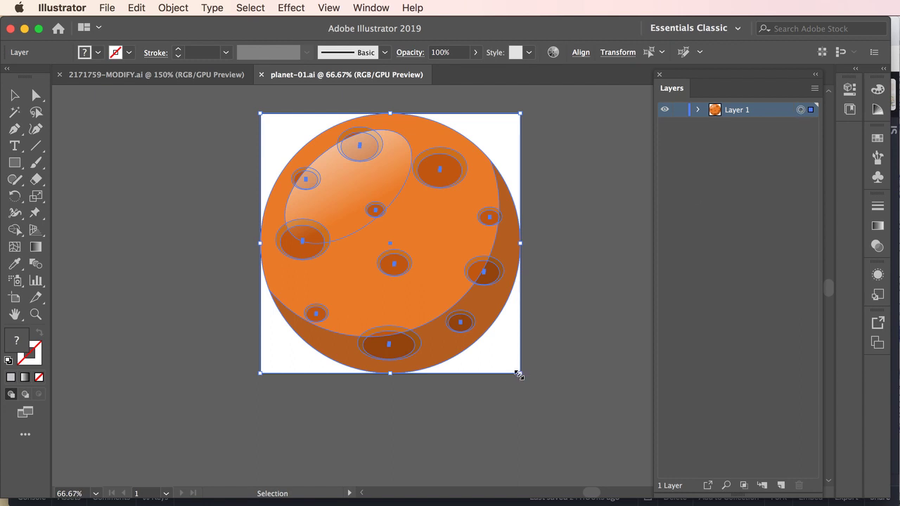
drag(520, 375, 520, 374)
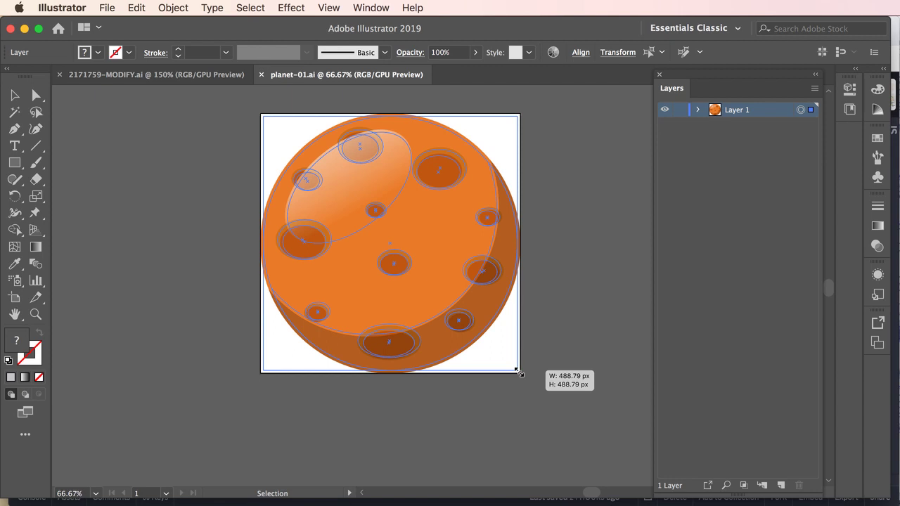
drag(520, 374, 520, 373)
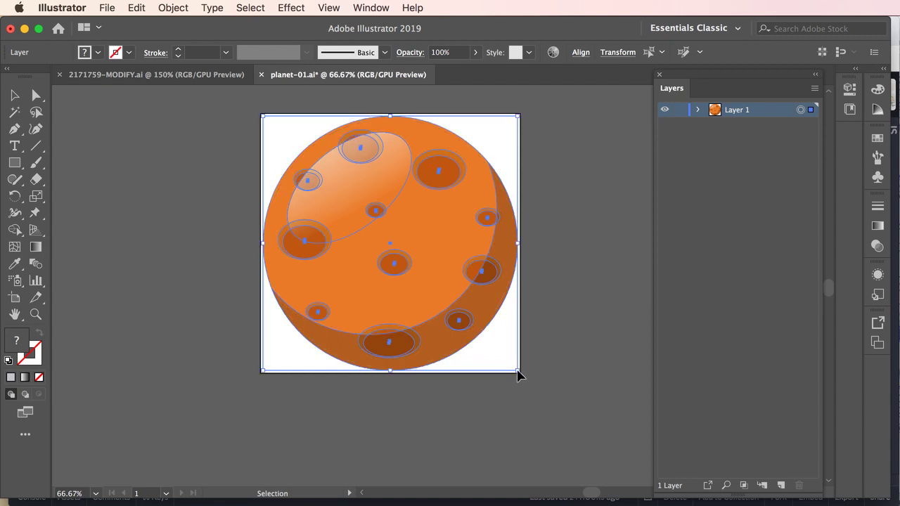
click(578, 333)
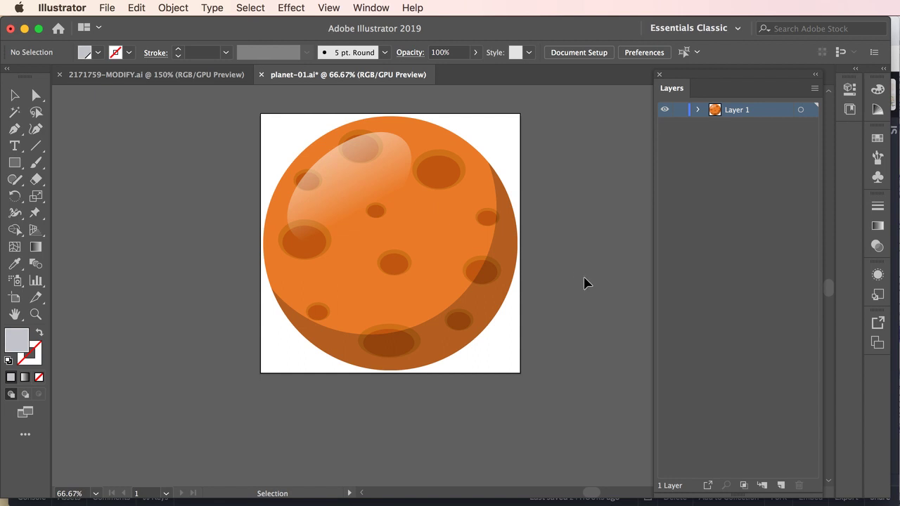
Step: Open Save for Web (Legacy), previewing the planet as PNG-8 128 Dithered at 500 × 500 px
click(133, 9)
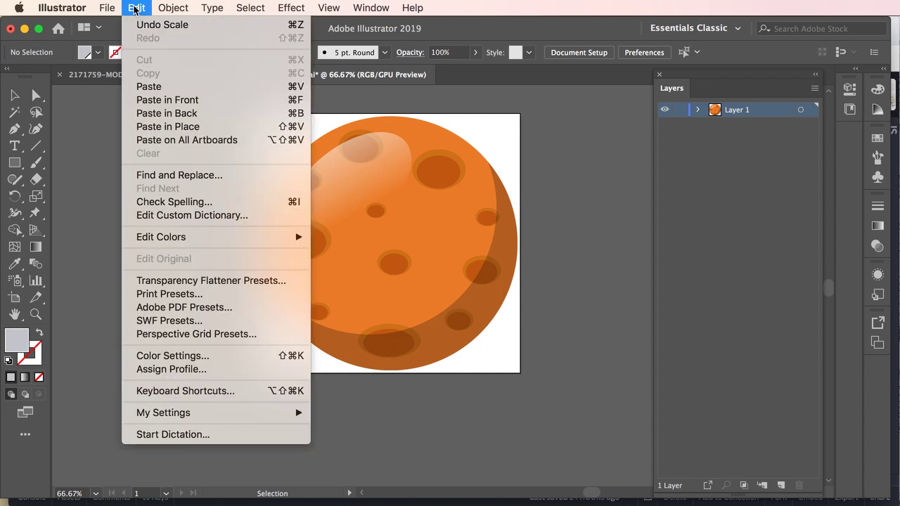
mouse_move(108, 9)
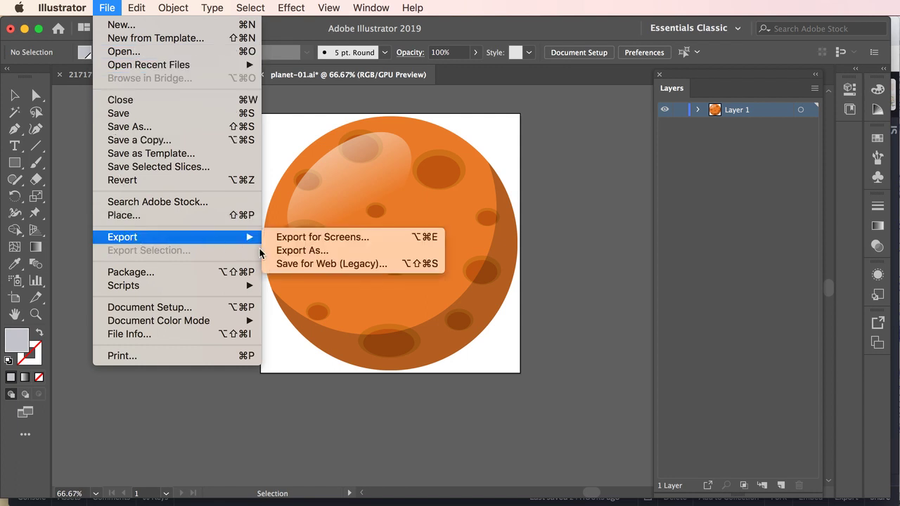
mouse_move(249, 238)
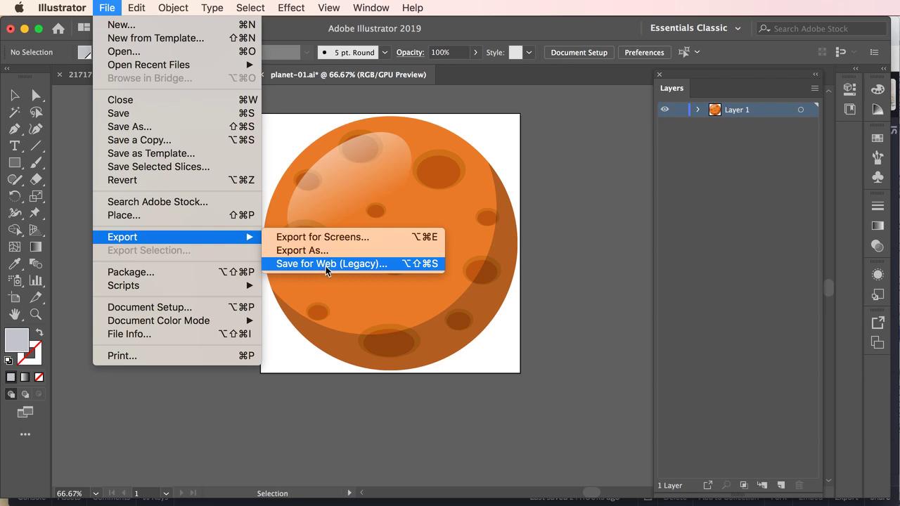
click(328, 266)
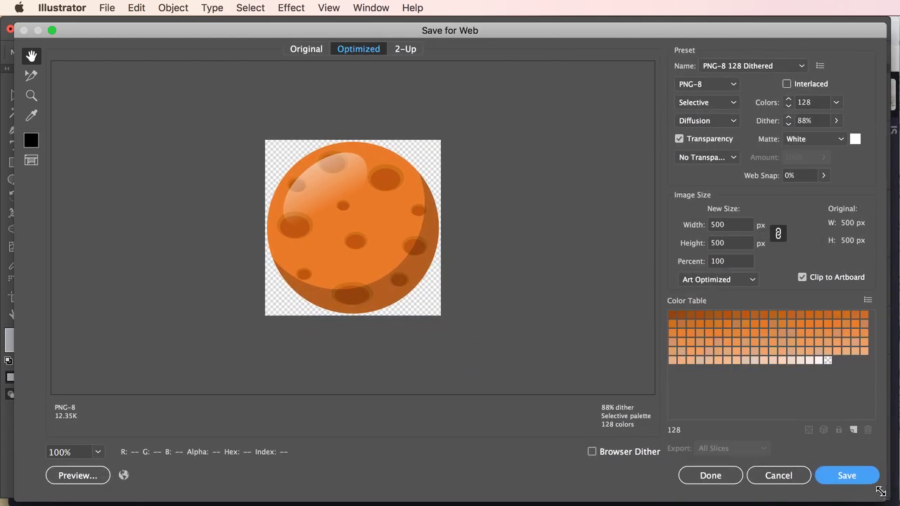
Step: Keep the PNG-8 128 Dithered preset with transparency on and proceed to save
click(801, 67)
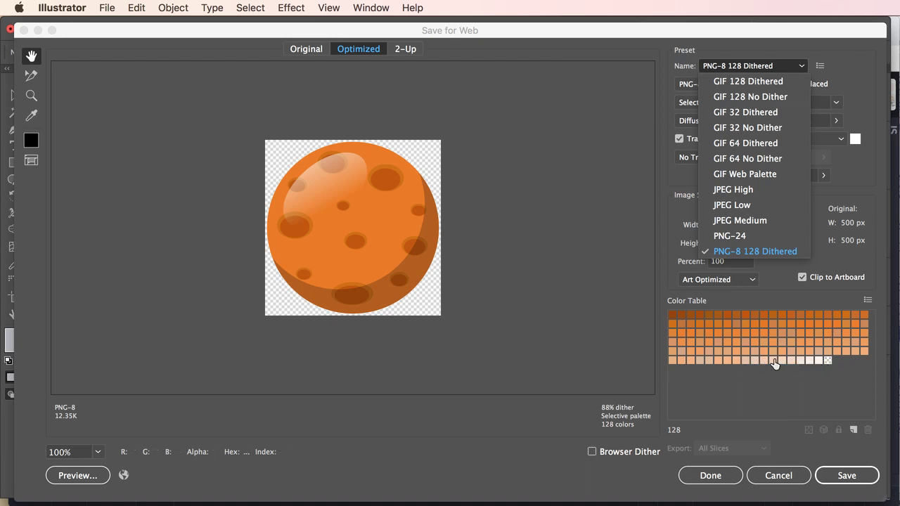
mouse_move(776, 367)
click(749, 67)
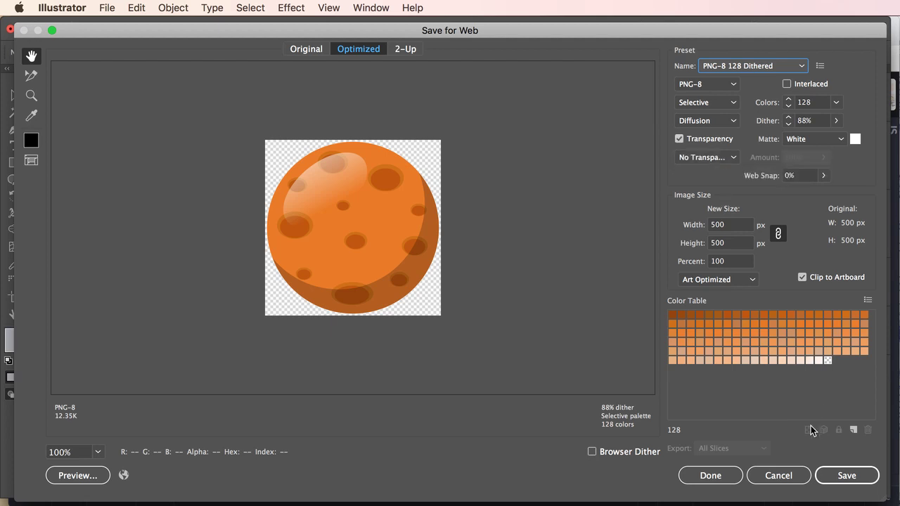
click(841, 476)
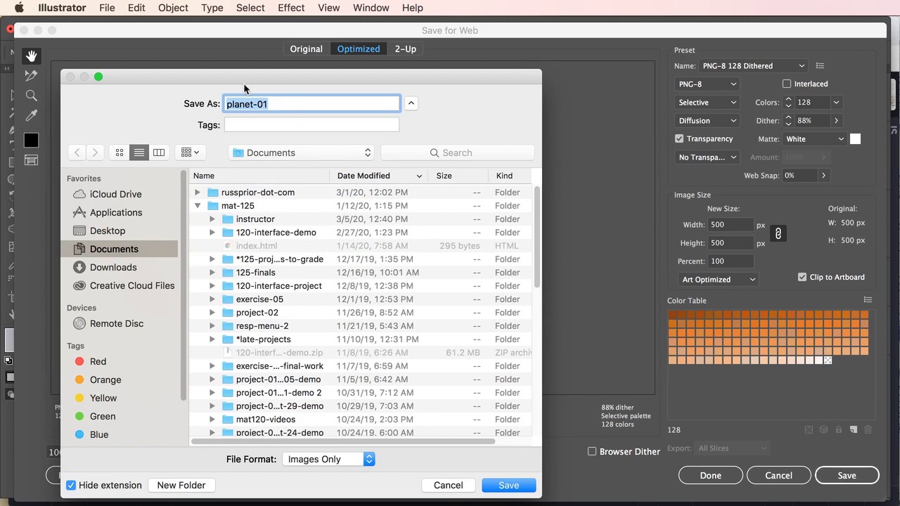
Step: Save the planet as planet-01-test-alpha.png in Desktop's exercise-05 folder, then hide Illustrator
click(278, 104)
text(-test-alpha)
click(110, 232)
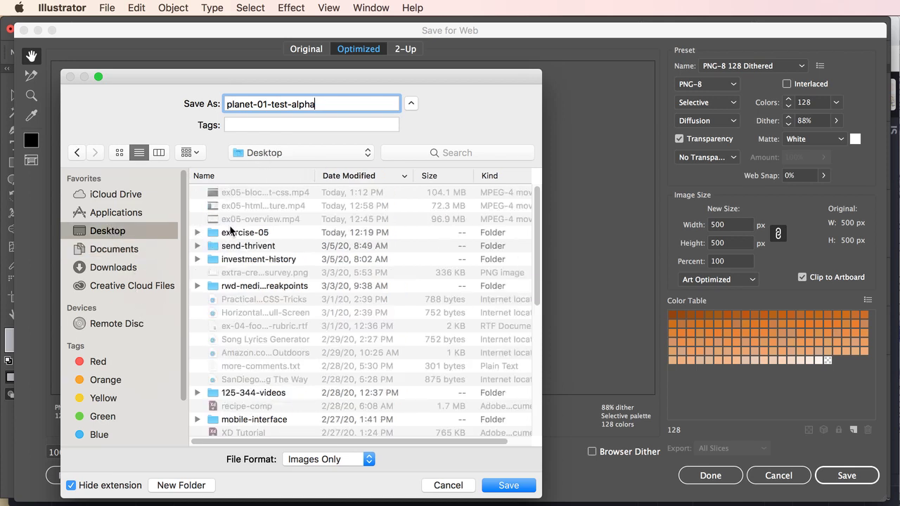
click(214, 235)
double_click(213, 234)
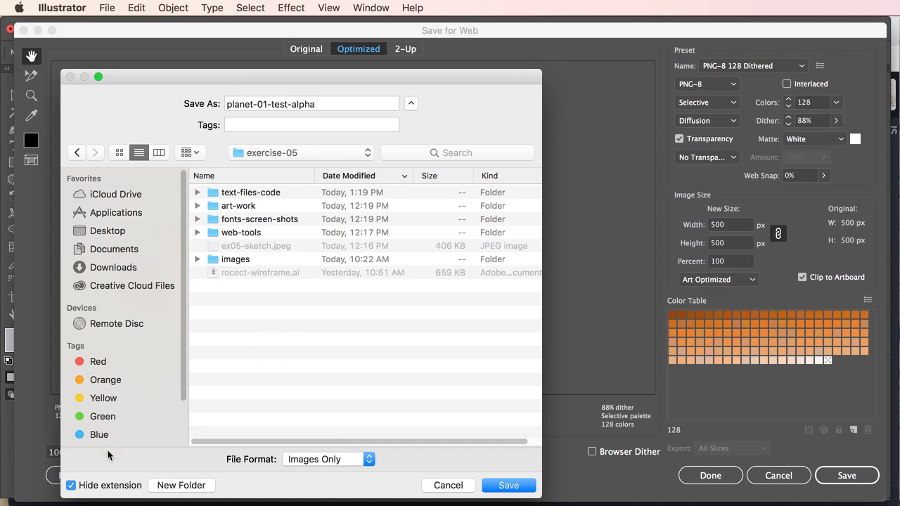
click(71, 485)
click(507, 485)
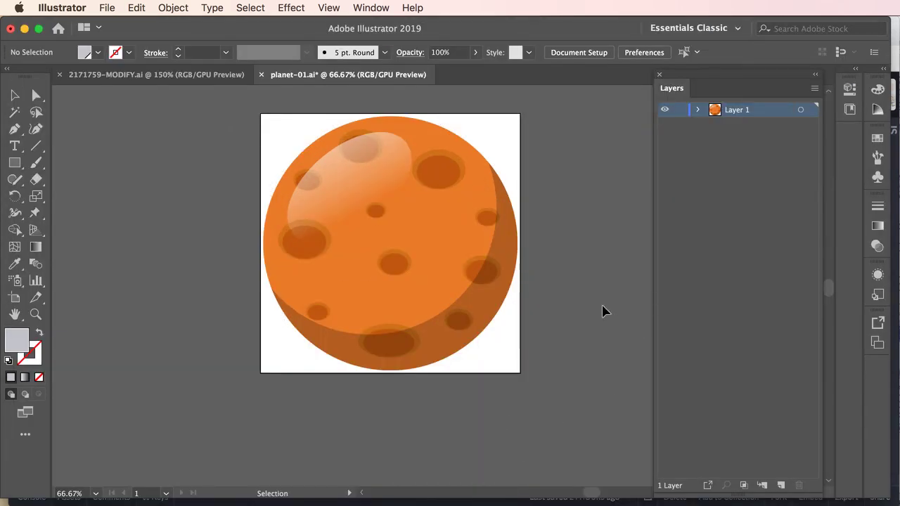
click(62, 8)
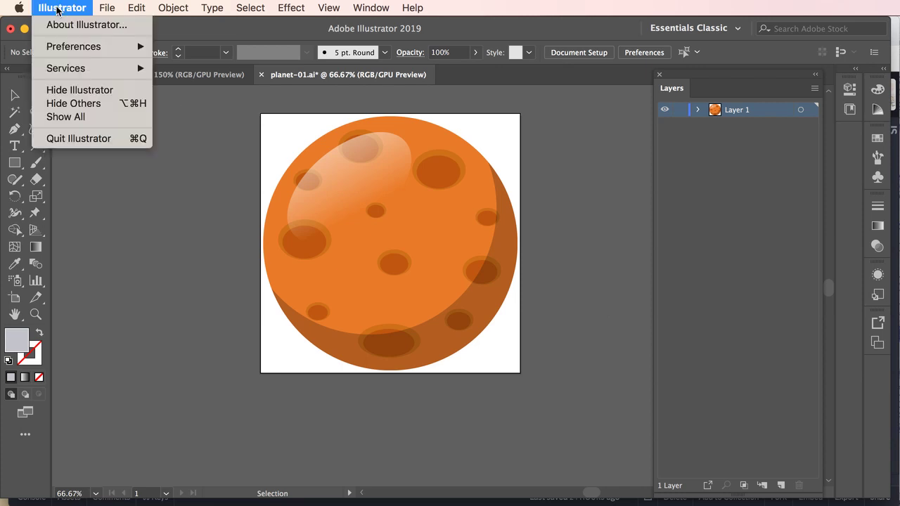
click(82, 92)
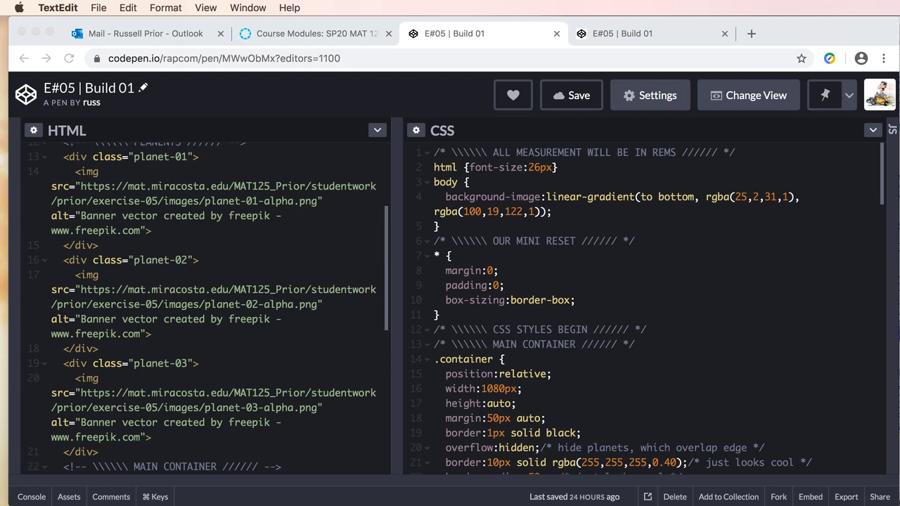
Step: Switch from CodePen over to Photoshop's home screen
key(super+Tab)
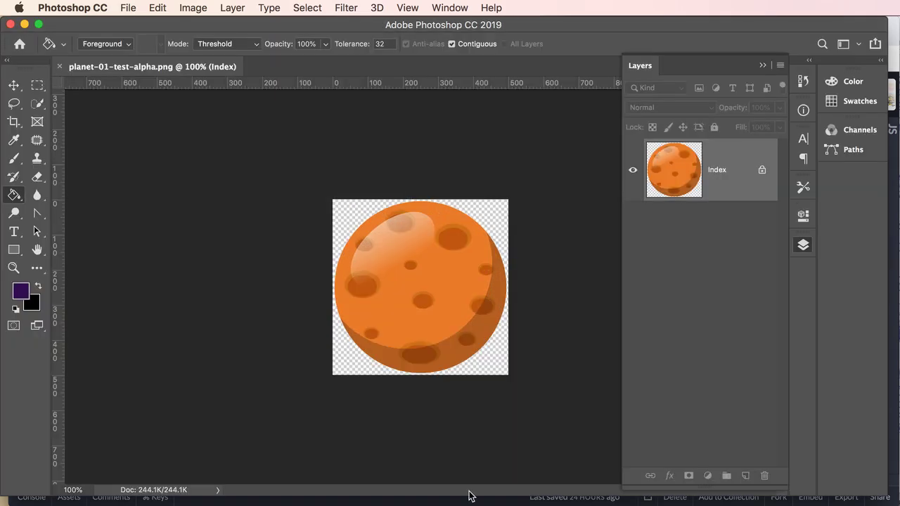
Step: Zoom in on the transparent planet edge in planet-01-test-alpha.png, then return to Illustrator
super+click(417, 260)
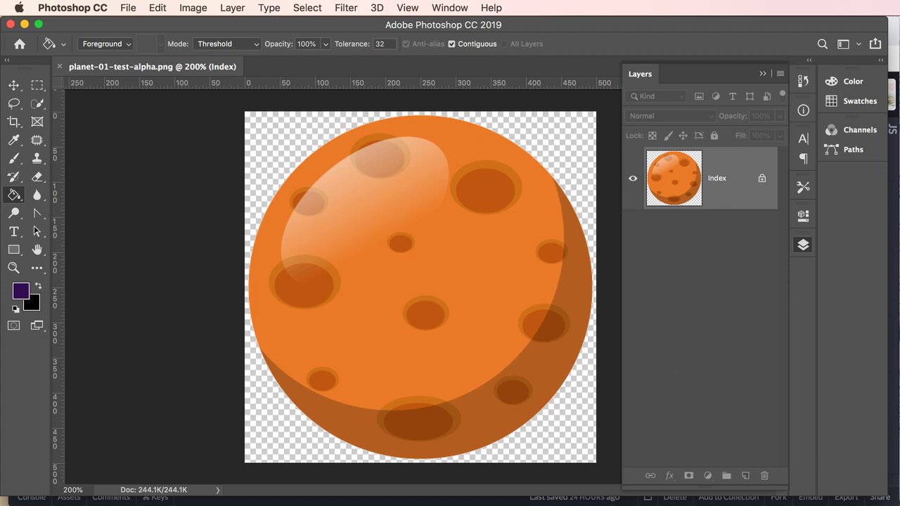
key(super+Tab)
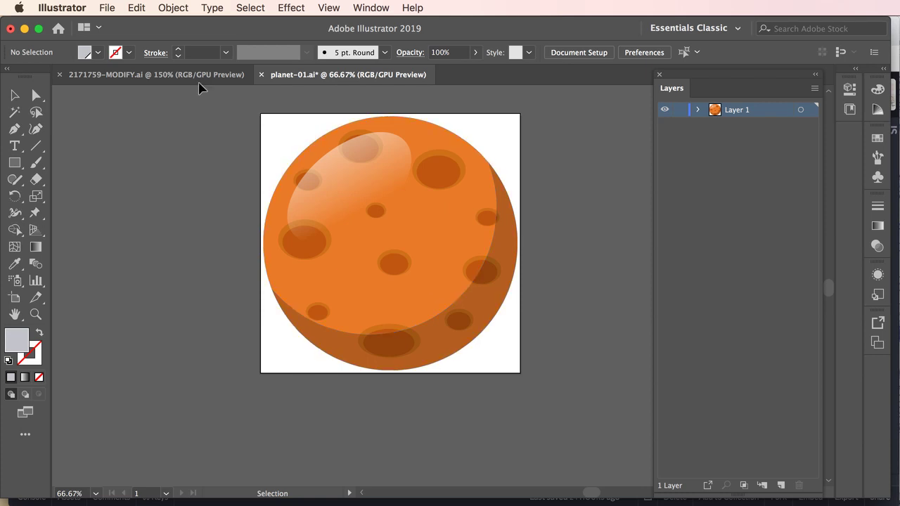
click(120, 8)
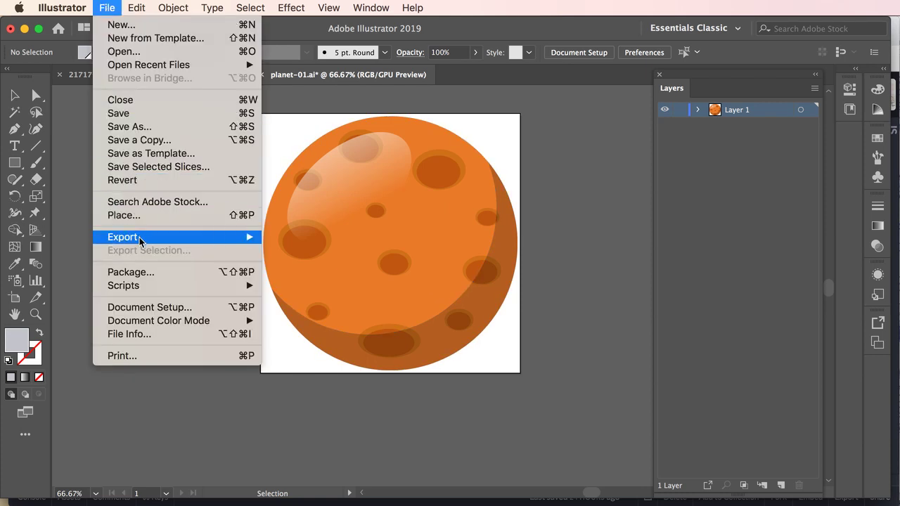
mouse_move(141, 238)
click(317, 267)
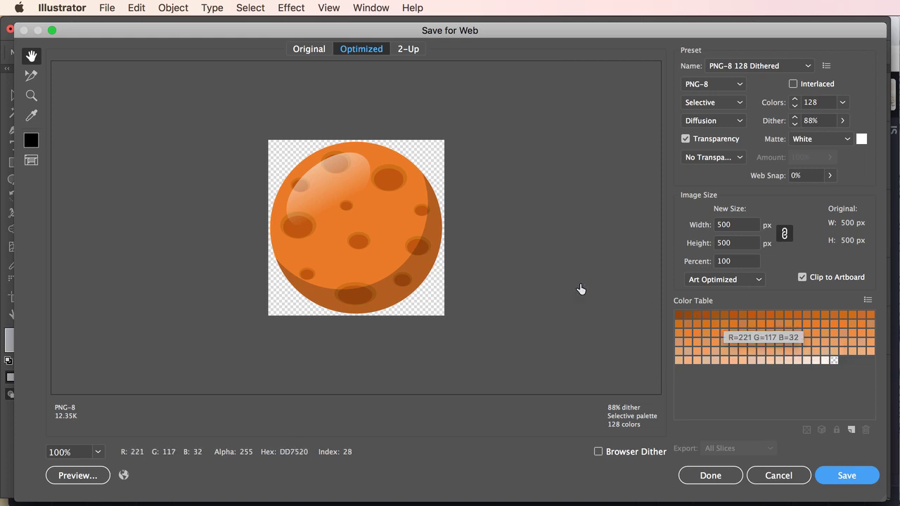
click(797, 477)
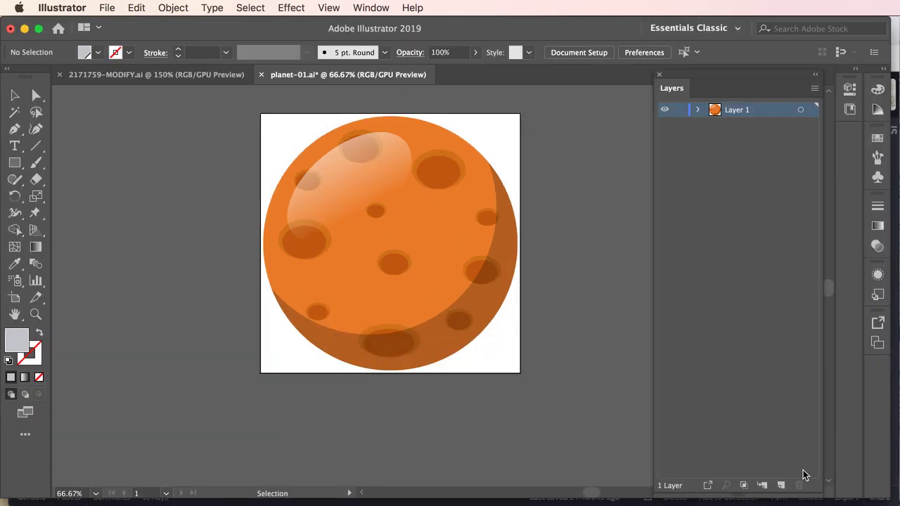
Step: Hide Illustrator to reveal Photoshop and bring up the Image Mode options
click(36, 4)
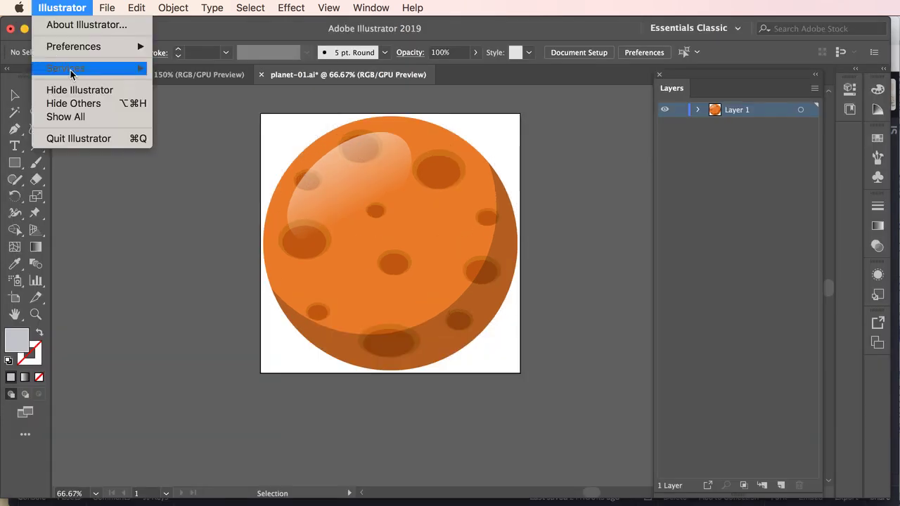
click(80, 90)
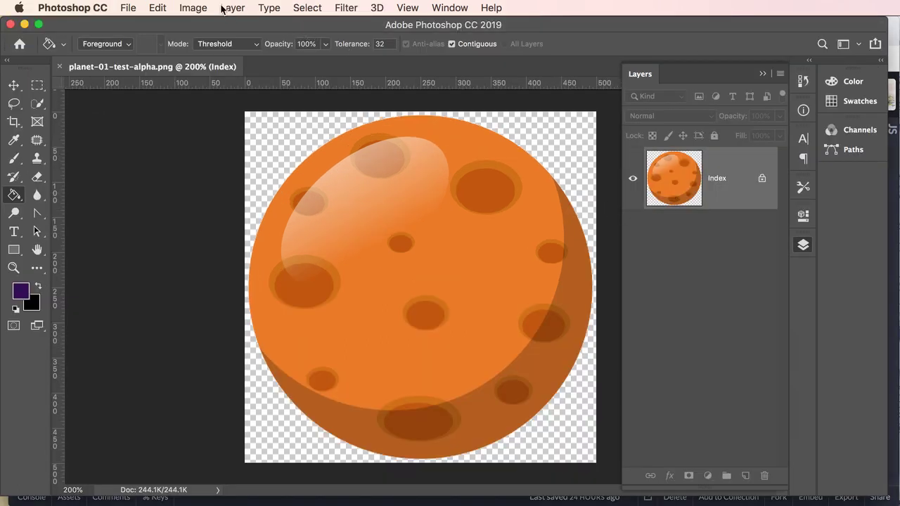
click(189, 8)
mouse_move(201, 27)
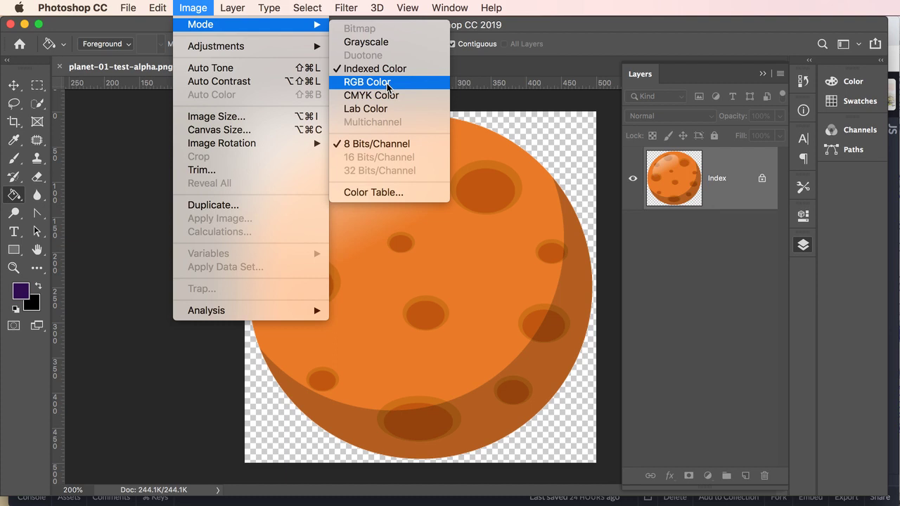
Step: Convert the planet image to RGB Color and assign the Working RGB sRGB IEC61966-2.1 profile
click(388, 84)
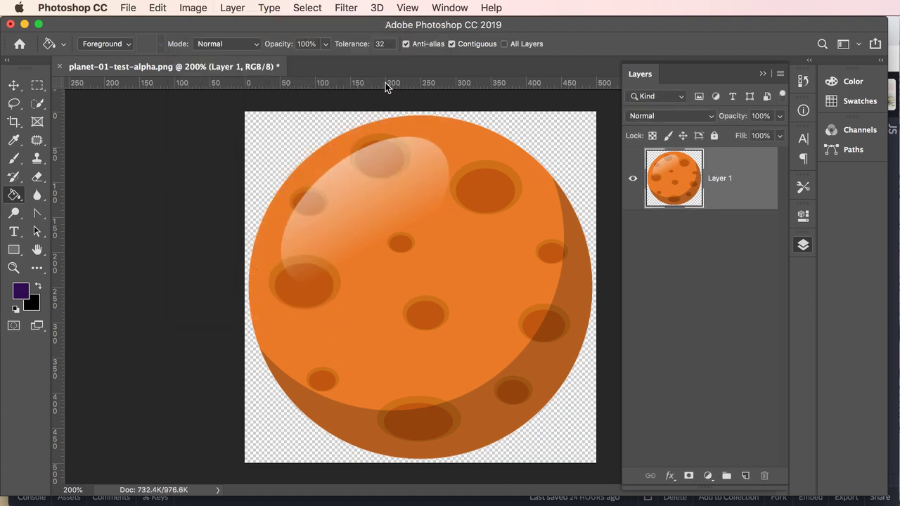
click(127, 9)
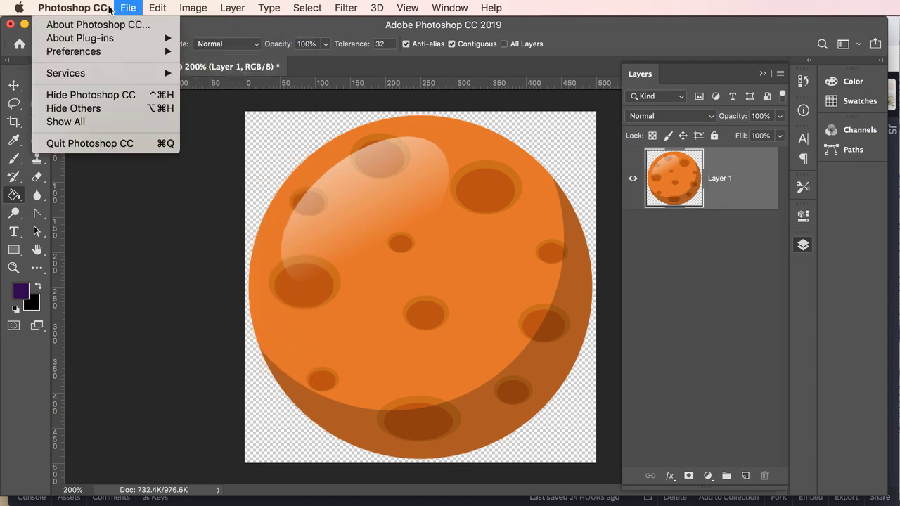
mouse_move(160, 10)
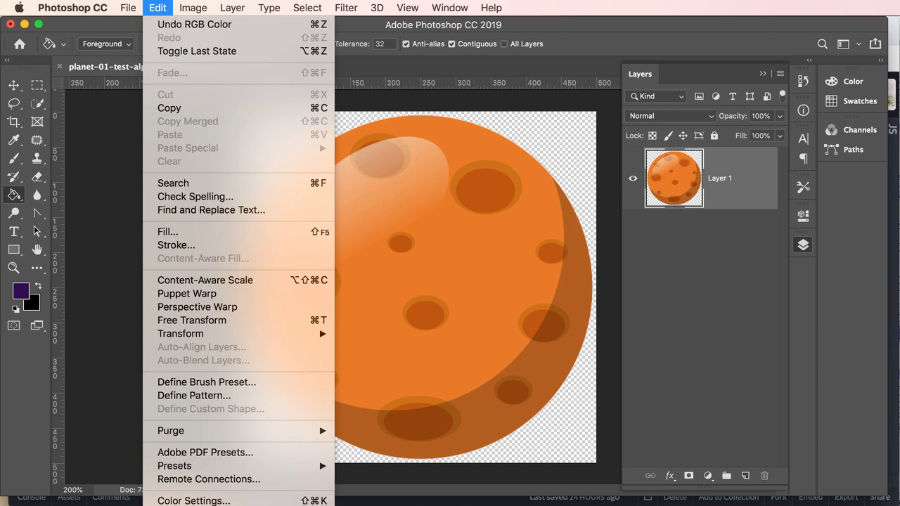
click(204, 505)
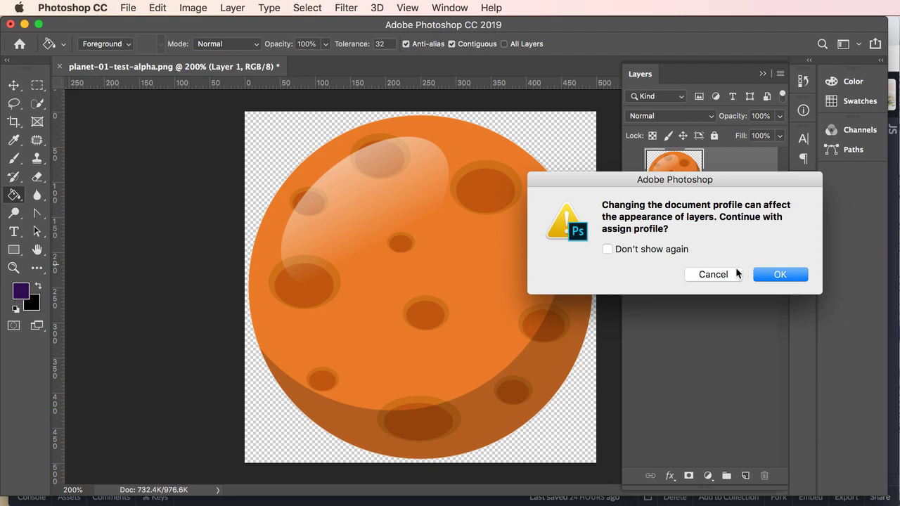
click(773, 275)
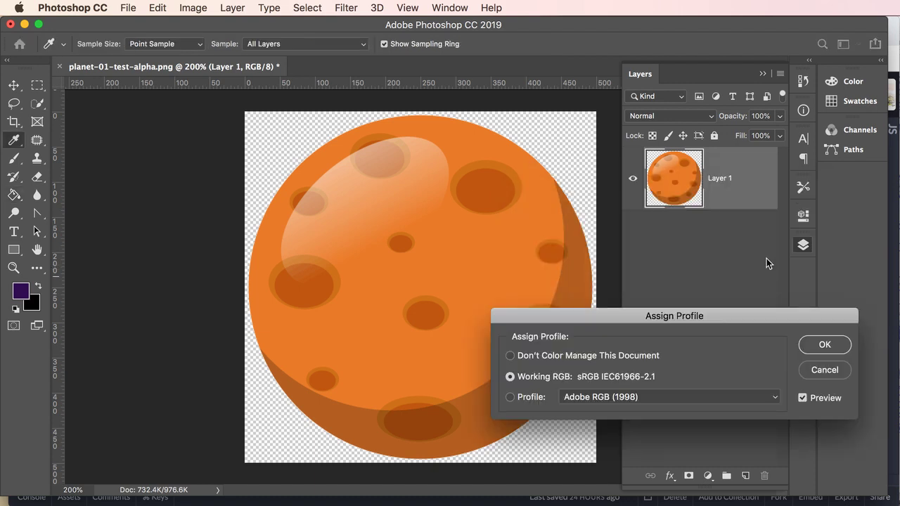
drag(729, 316, 695, 250)
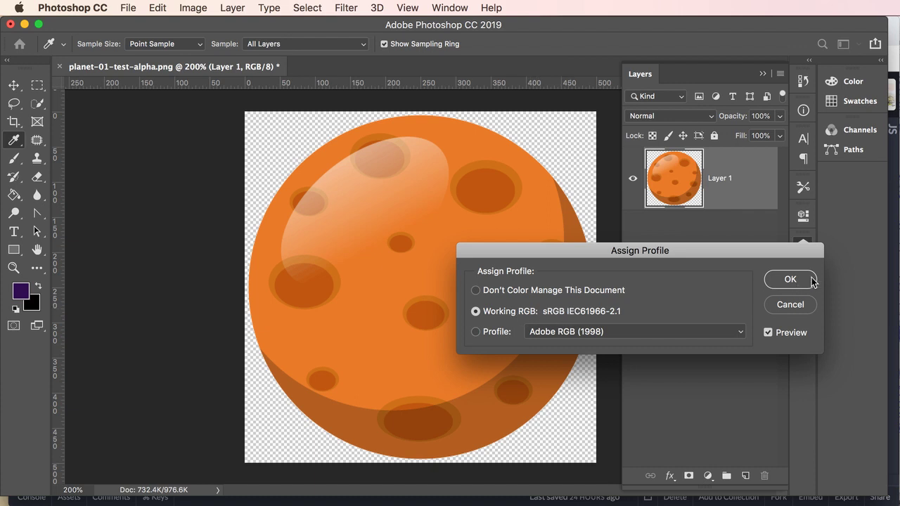
click(789, 282)
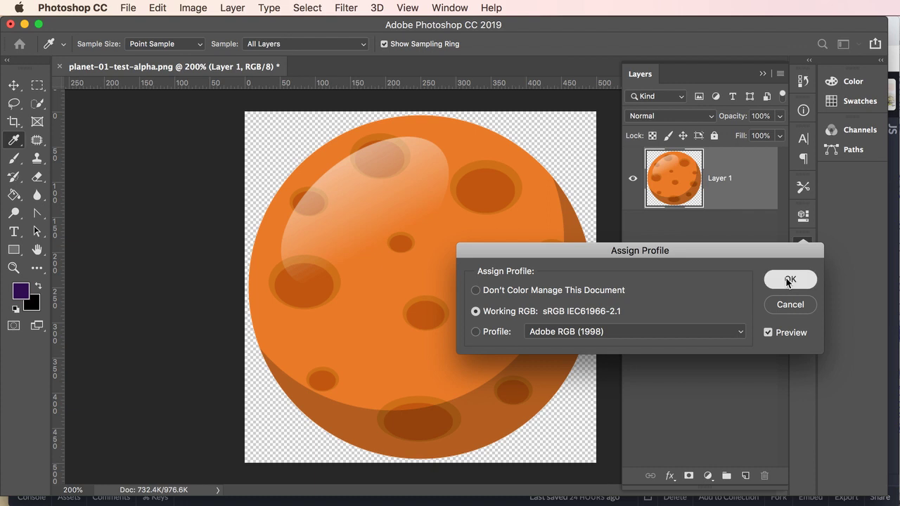
key(g)
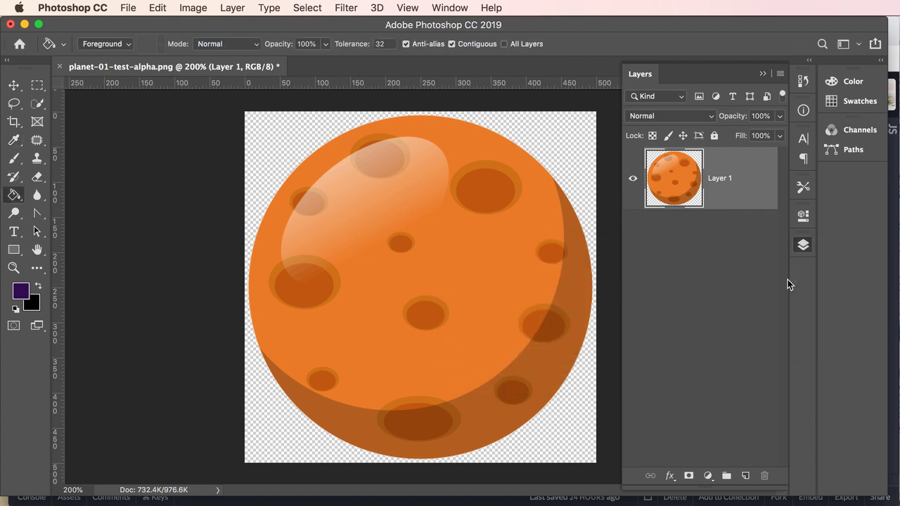
Step: Rename Layer 1 to 'planet'
double_click(720, 180)
text(planet)
click(711, 258)
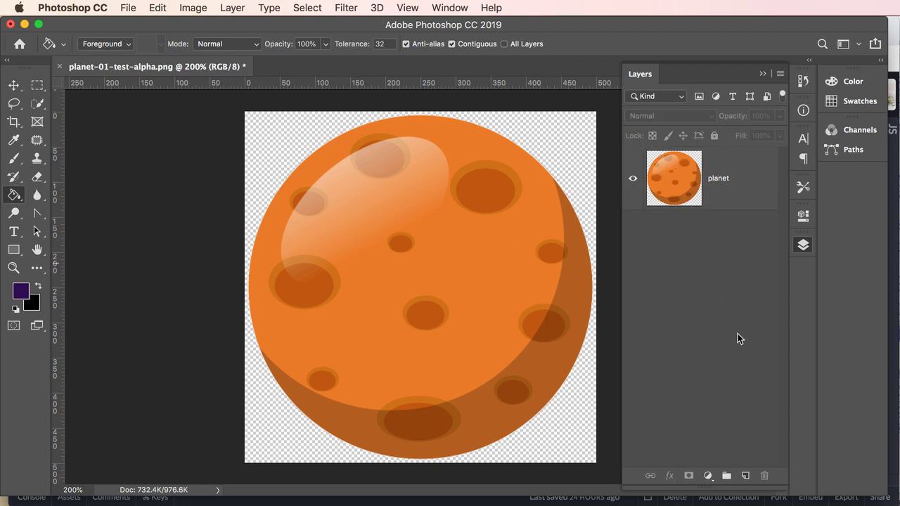
Step: Add a new empty layer and set the foreground colour to dark purple #370a5d
click(746, 476)
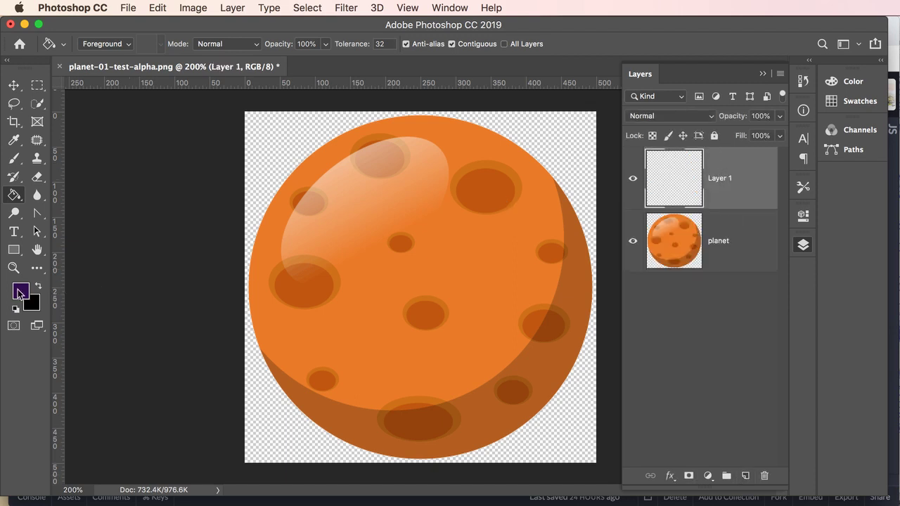
click(21, 292)
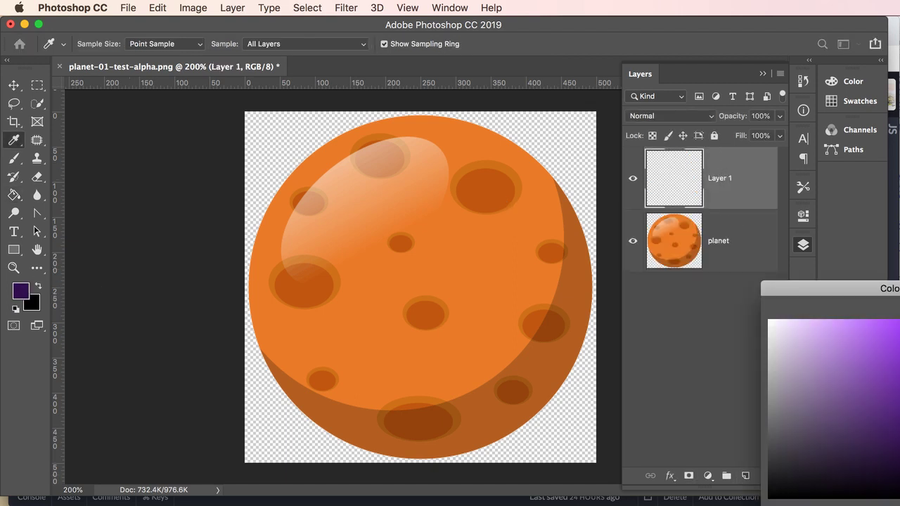
drag(899, 289, 799, 255)
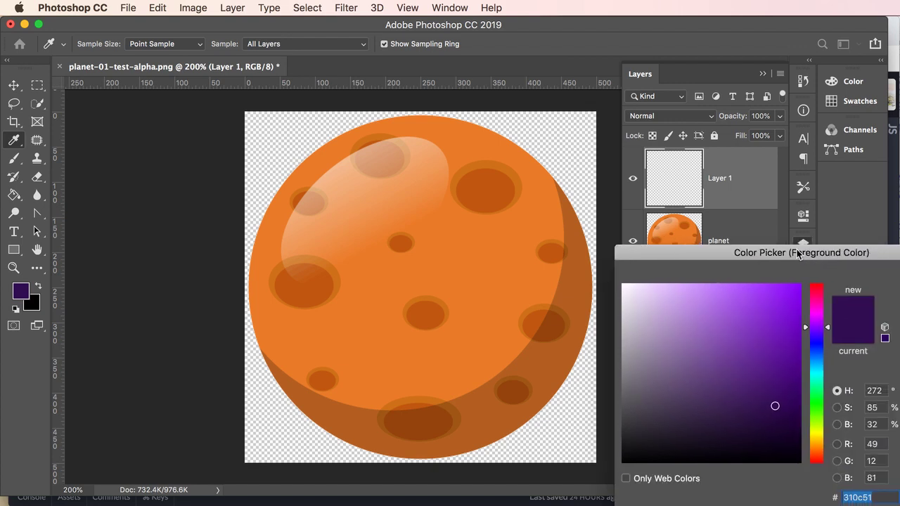
click(781, 396)
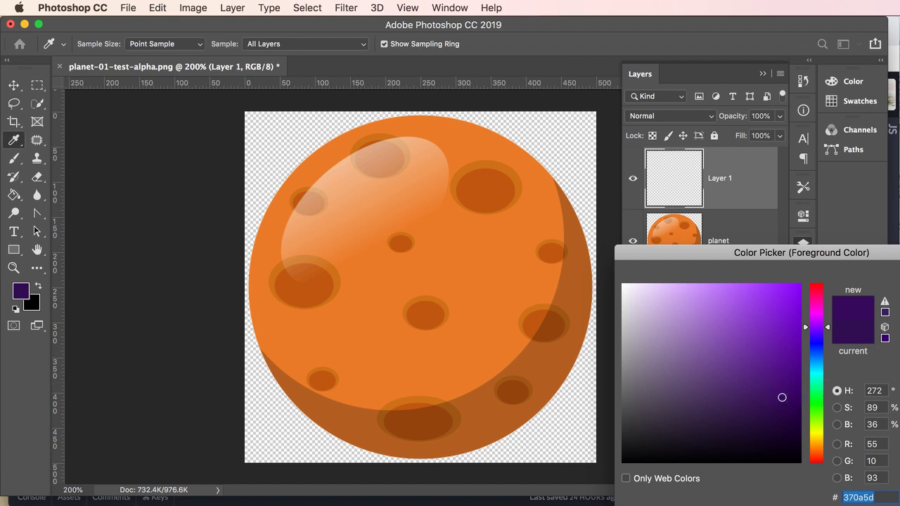
key(Return)
Step: Fill the new layer with the purple, move it below planet, and hide Photoshop
key(g)
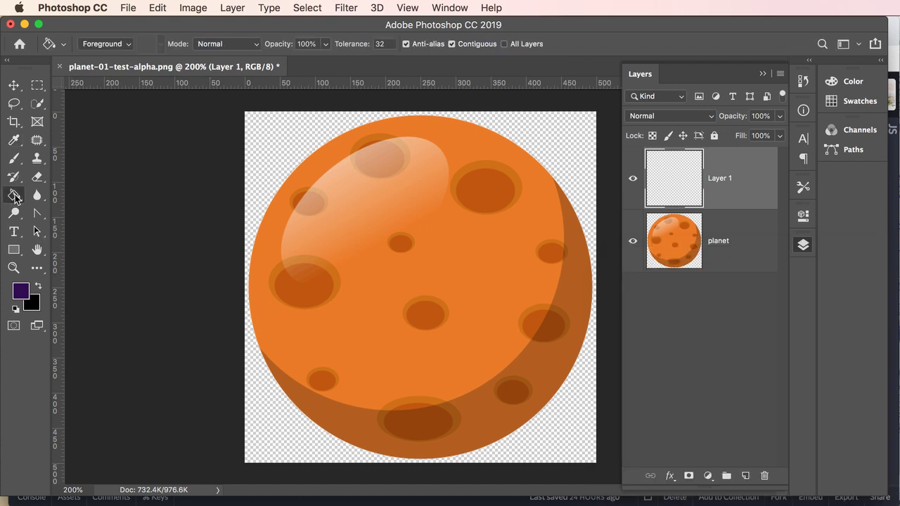
click(296, 136)
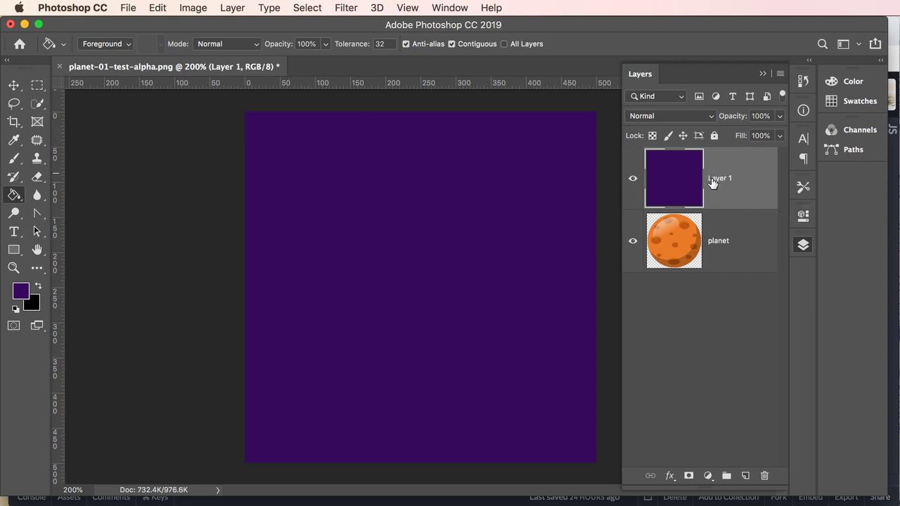
drag(715, 180, 697, 296)
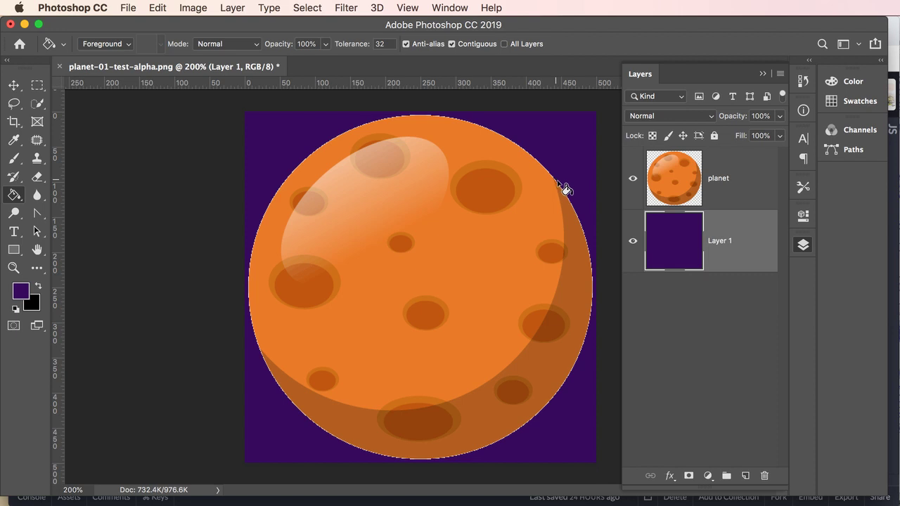
click(63, 8)
click(92, 96)
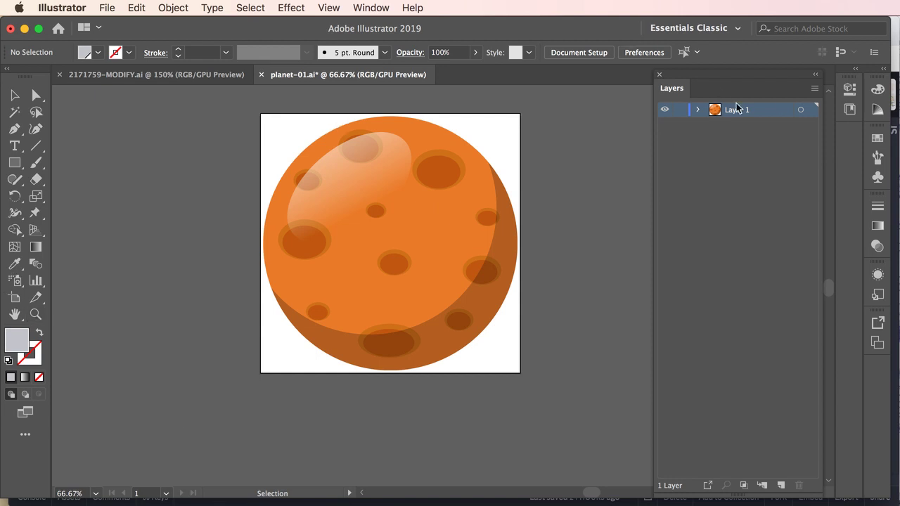
Step: Select and copy the orange planet artwork in Illustrator, then switch to Photoshop
click(802, 111)
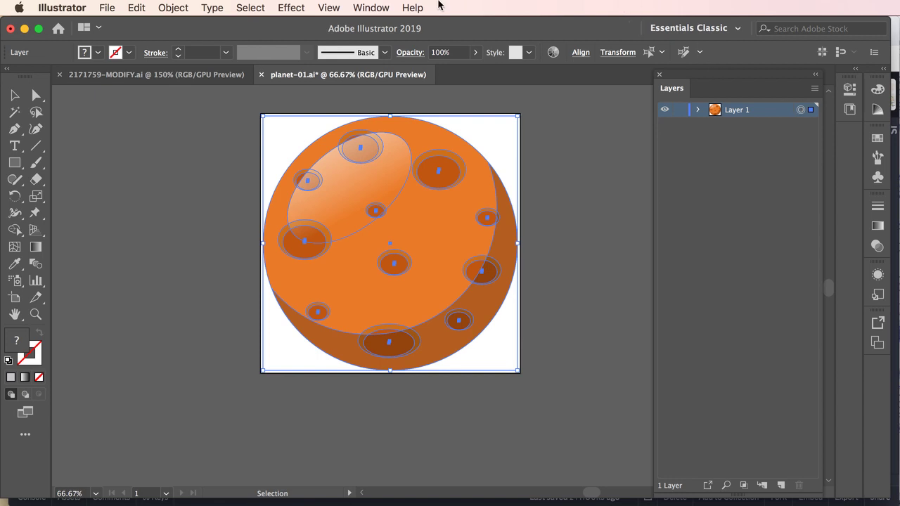
click(133, 8)
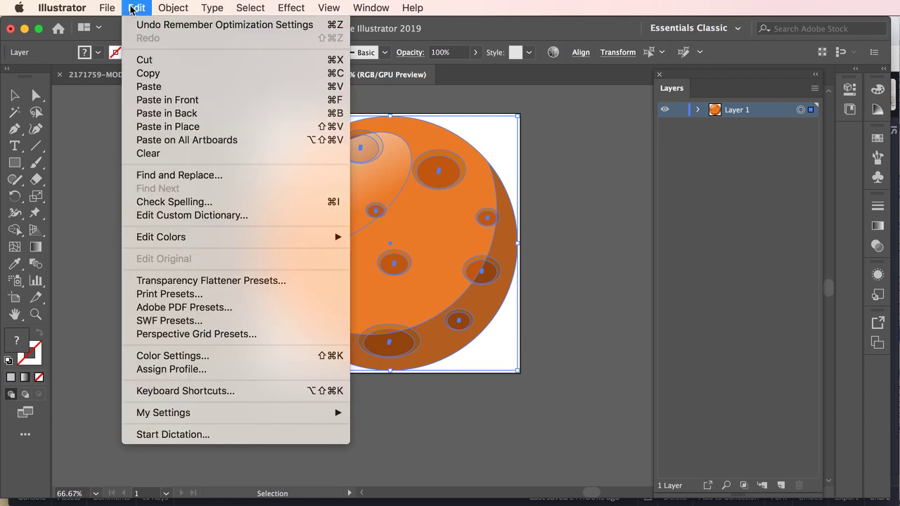
click(159, 75)
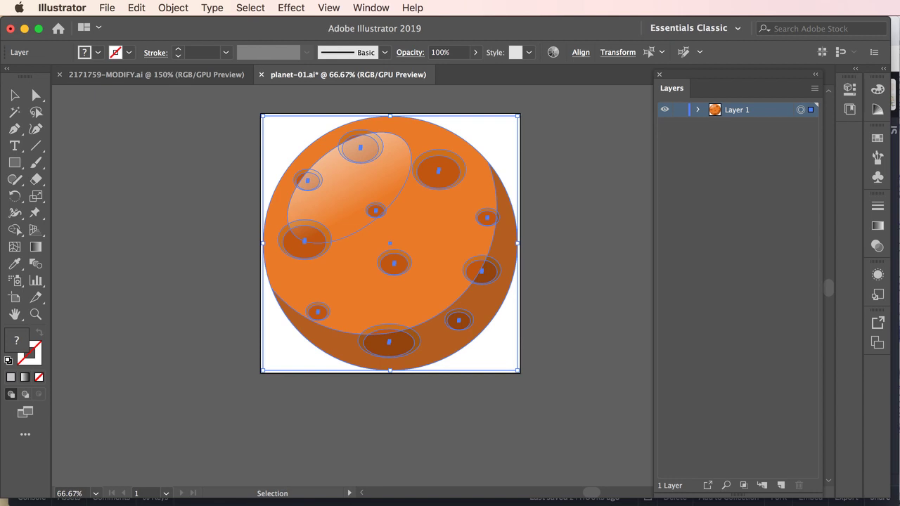
key(super+Tab)
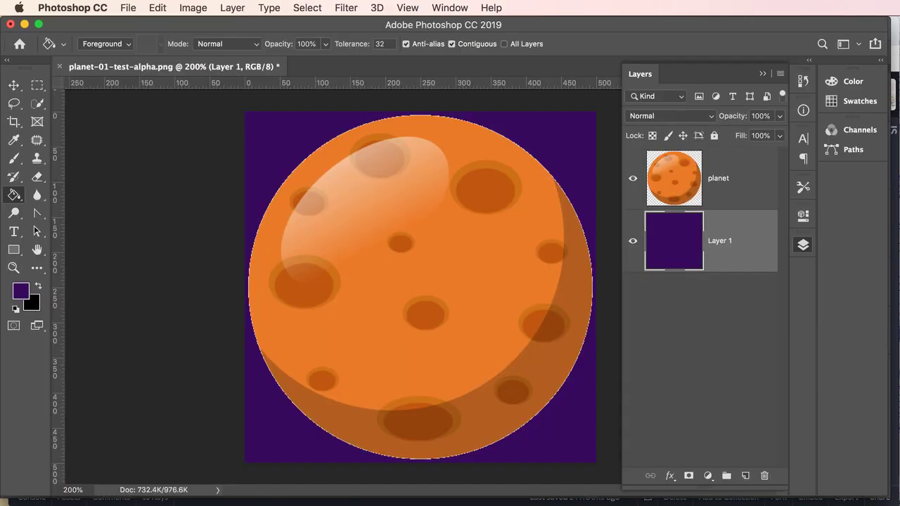
Step: Create a new document from the Clipboard preset at 489 × 489 px, 72 ppi
click(123, 7)
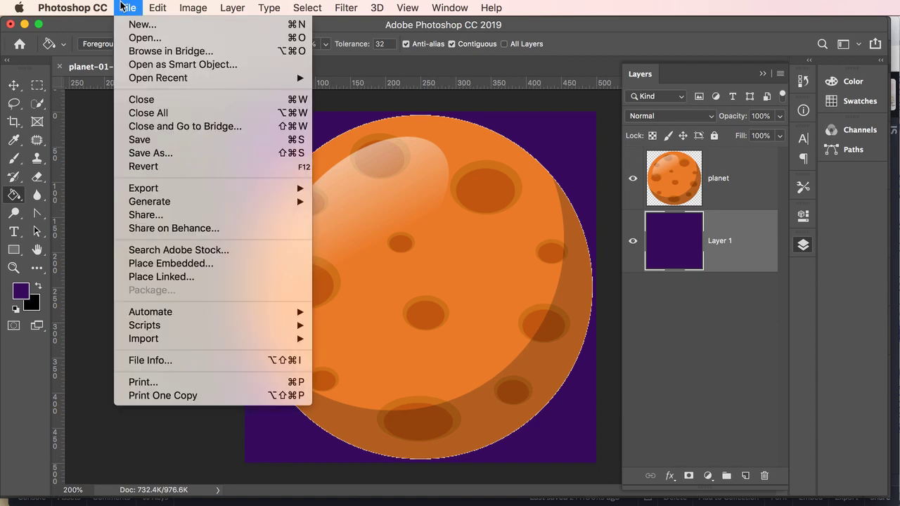
click(139, 24)
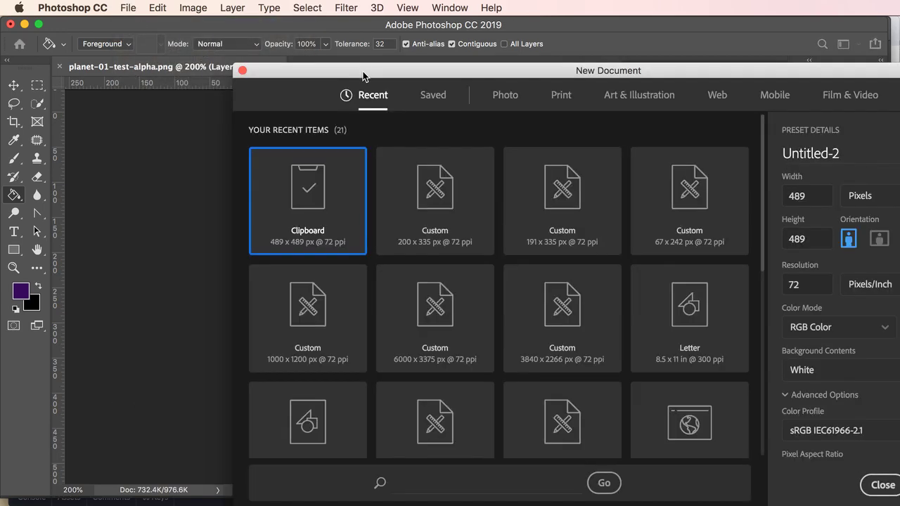
drag(362, 71, 220, 25)
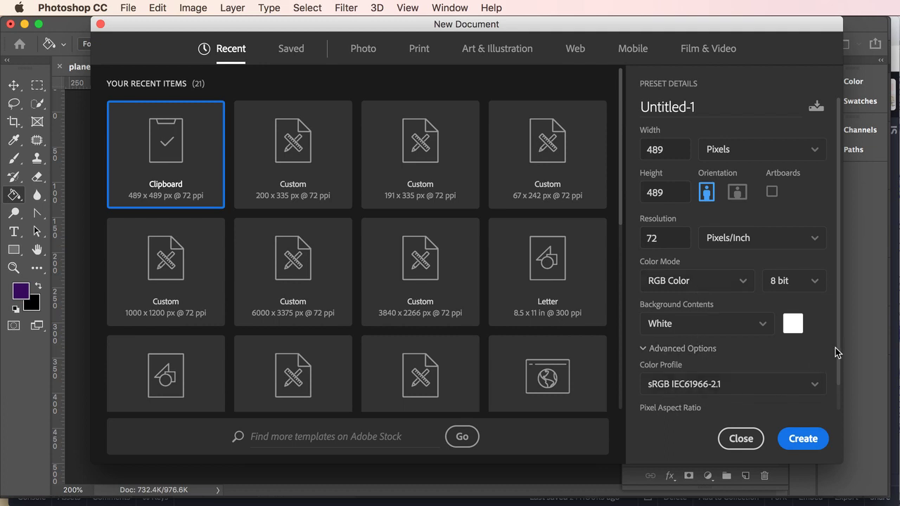
scroll(841, 382, down, 2)
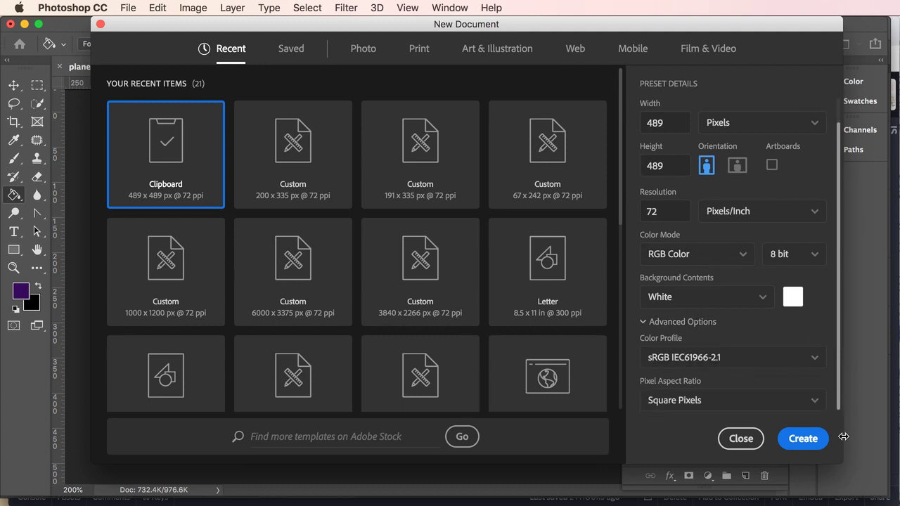
scroll(840, 348, up, 2)
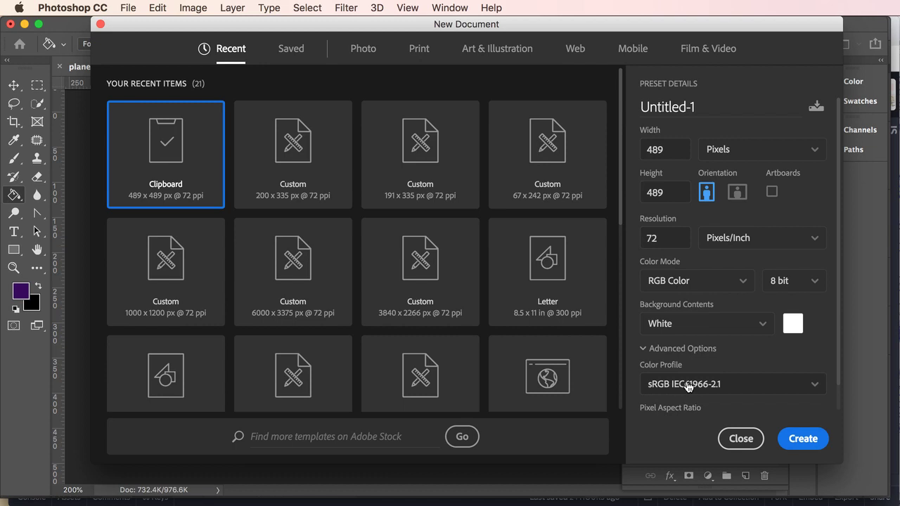
click(805, 439)
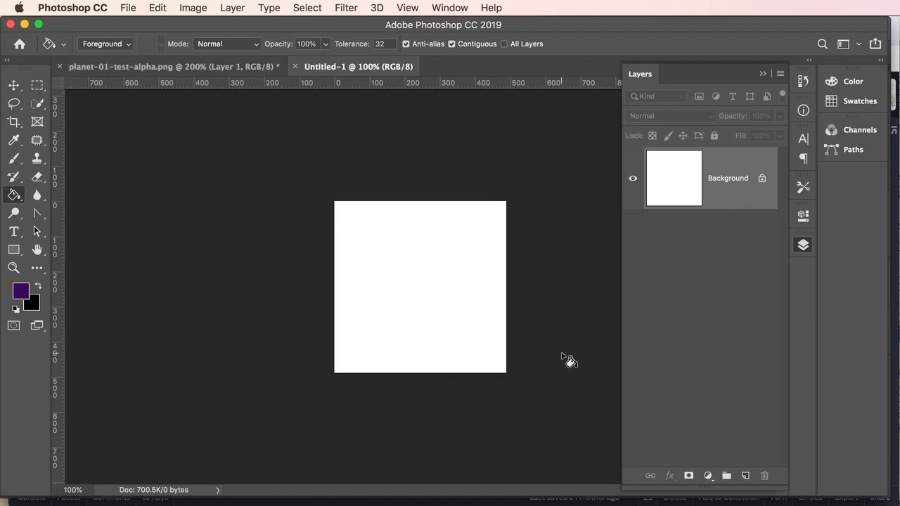
Step: Paste the copied planet into Untitled-1 as pixels and commit its placement
key(super+plus)
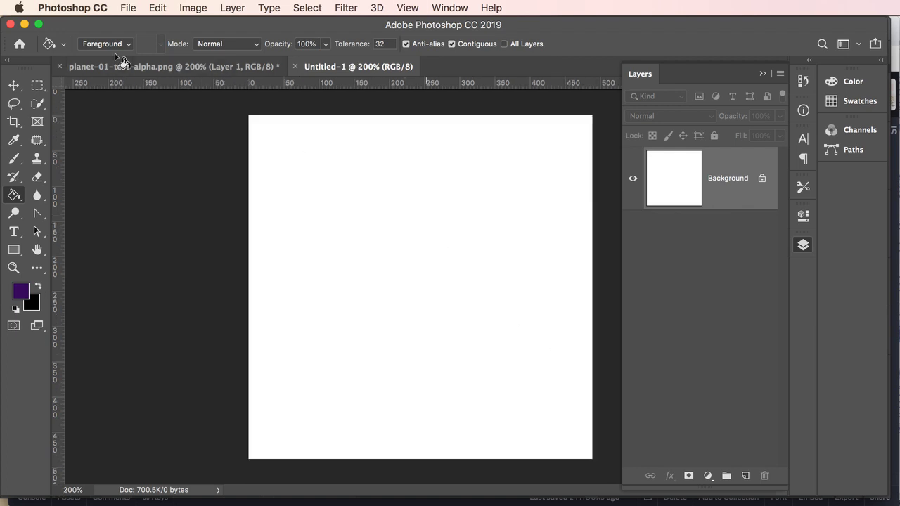
click(156, 7)
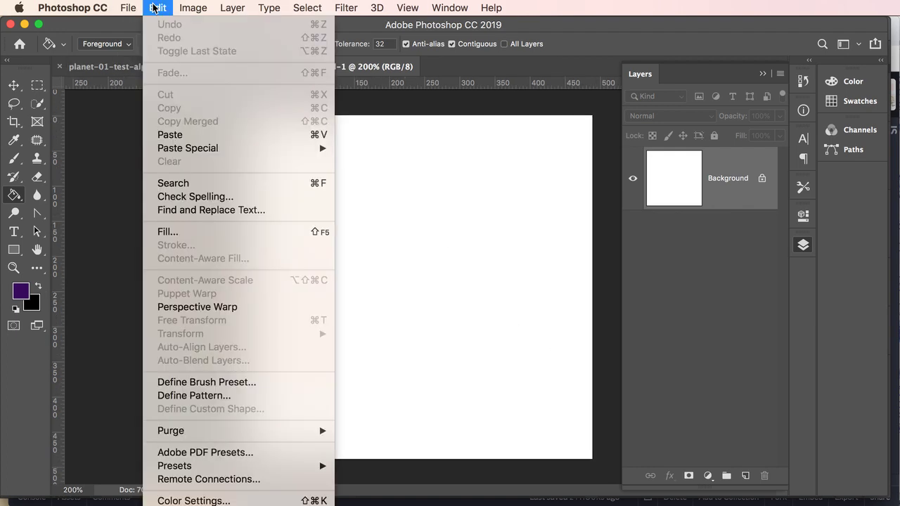
click(183, 136)
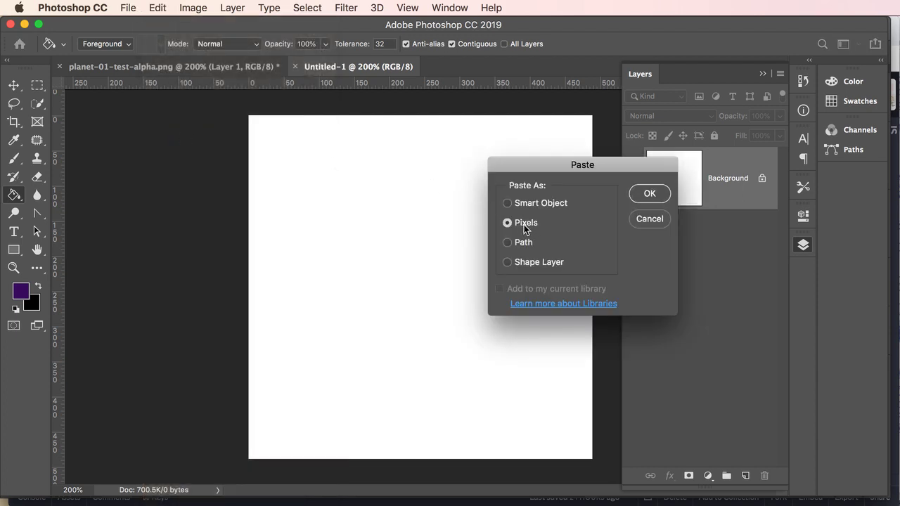
click(650, 194)
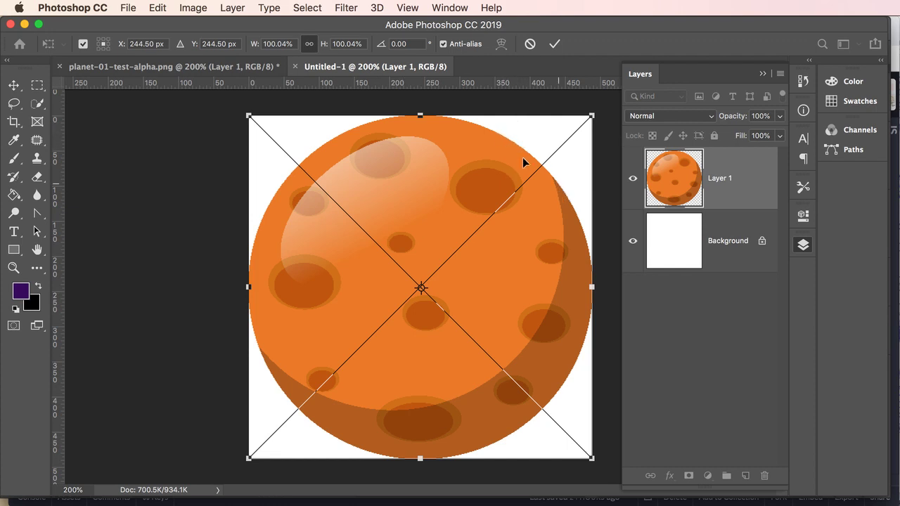
click(555, 45)
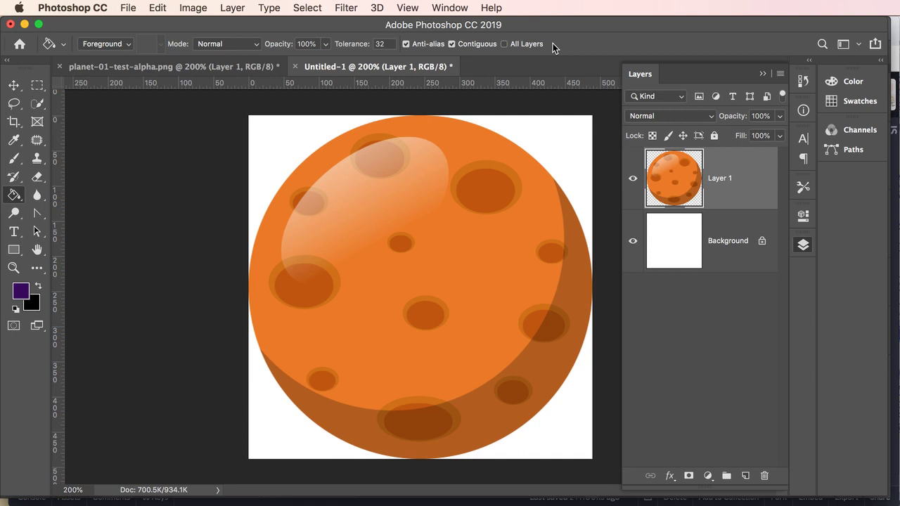
Step: Delete the white Background layer so the planet sits on transparency
click(719, 243)
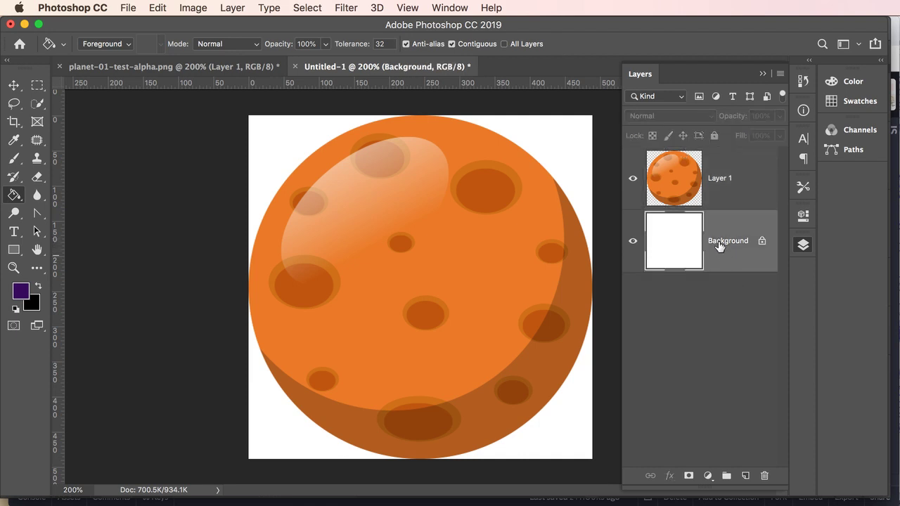
double_click(718, 243)
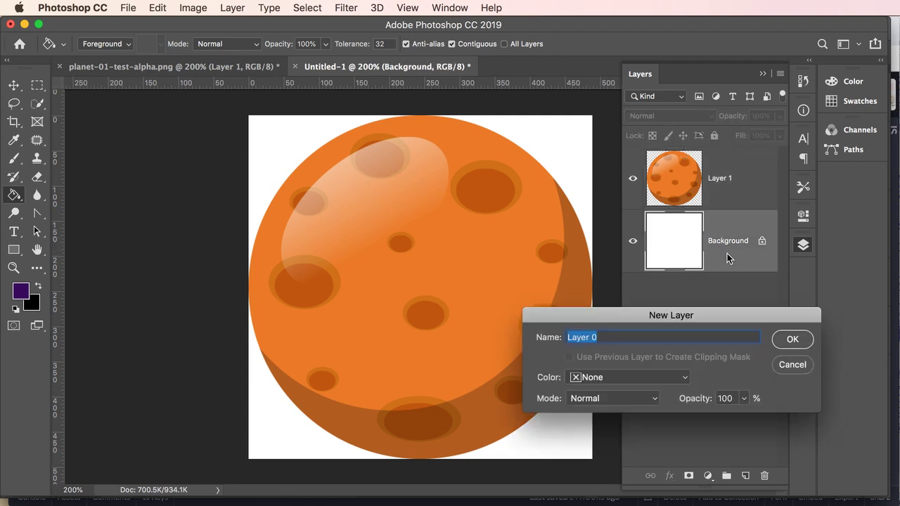
click(792, 365)
drag(739, 243, 765, 476)
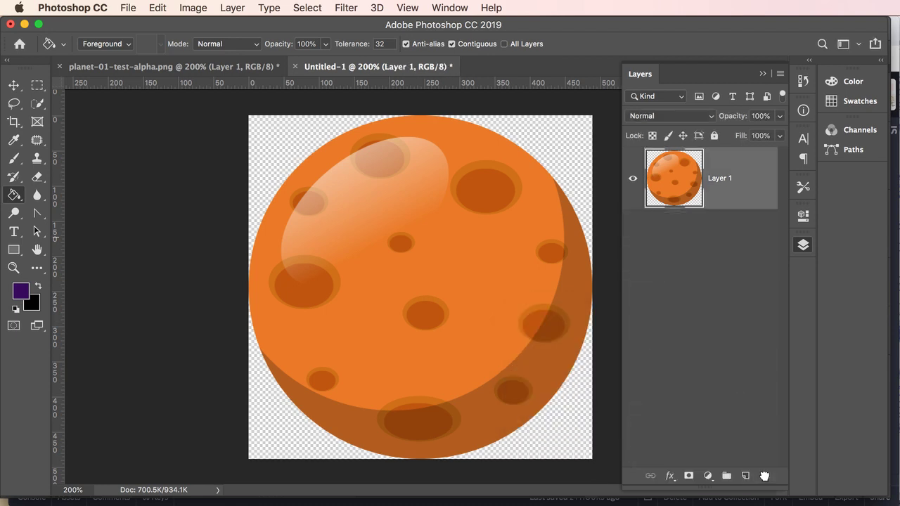
Step: Rename Layer 1 to planet-01, correcting the mistyped first letter
double_click(722, 178)
text(olanet-01)
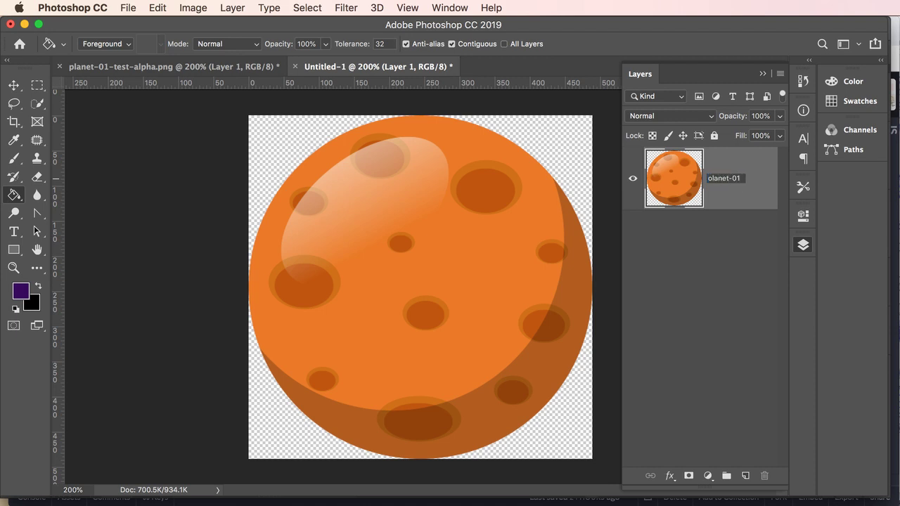
double_click(710, 178)
key(Return)
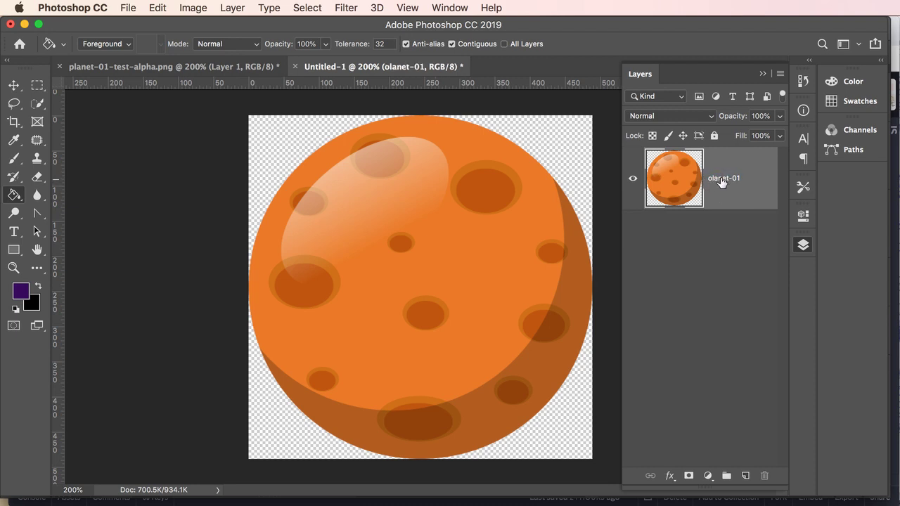
double_click(721, 180)
click(711, 179)
key(Delete)
key(BackSpace)
text(pl)
click(724, 245)
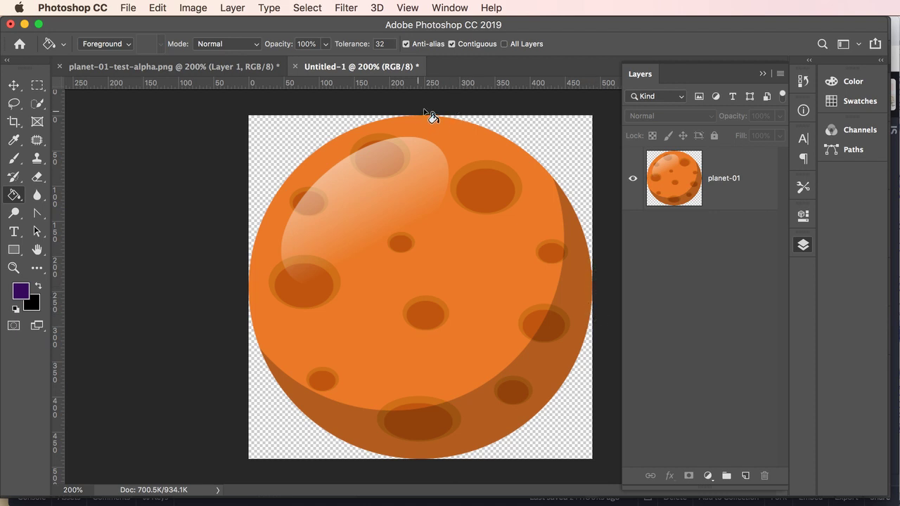
Step: Enlarge the canvas by a relative 5 px in width and height
click(197, 10)
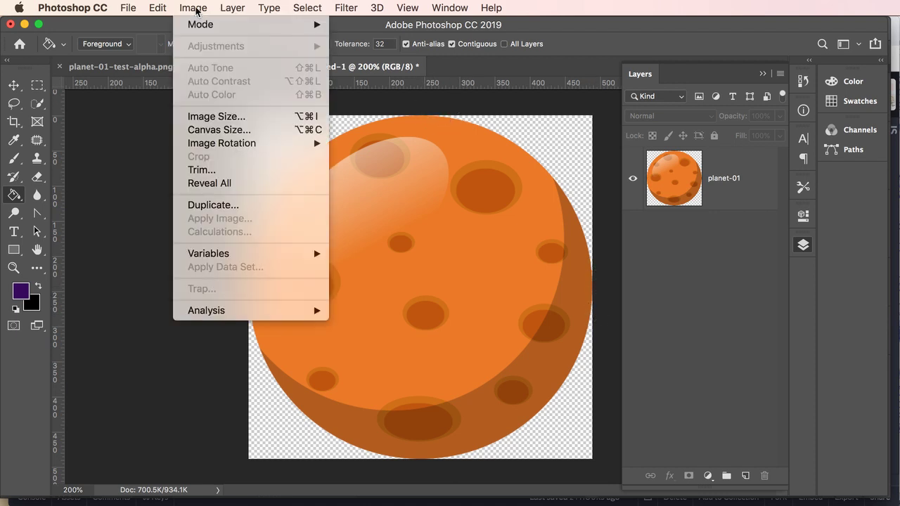
click(222, 130)
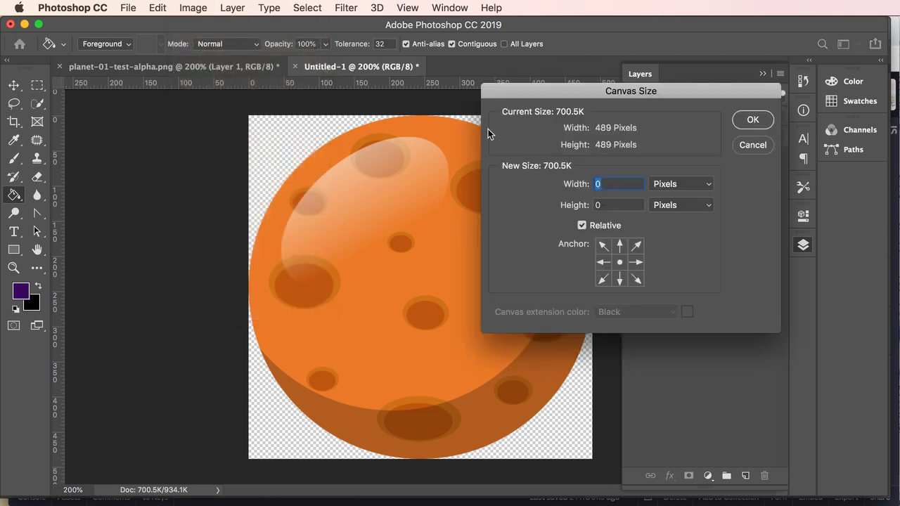
drag(539, 92, 524, 91)
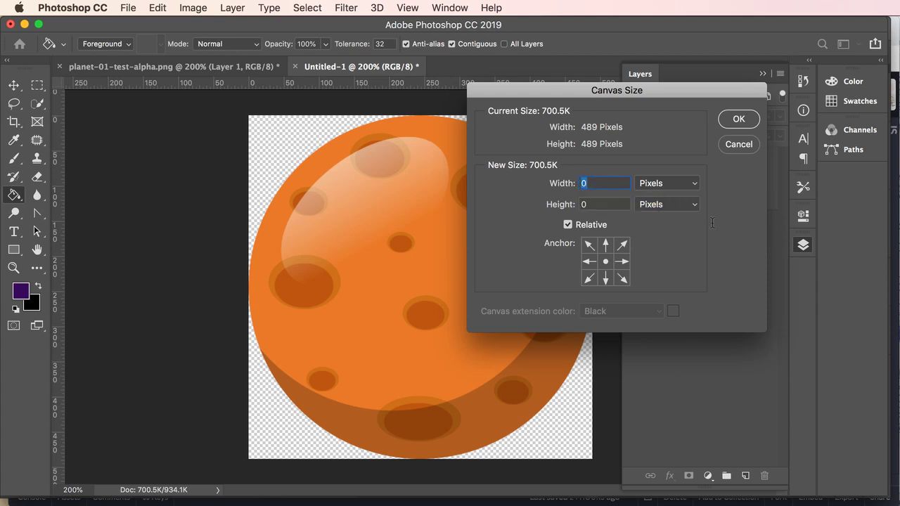
text(5)
key(Tab)
text(5)
click(737, 120)
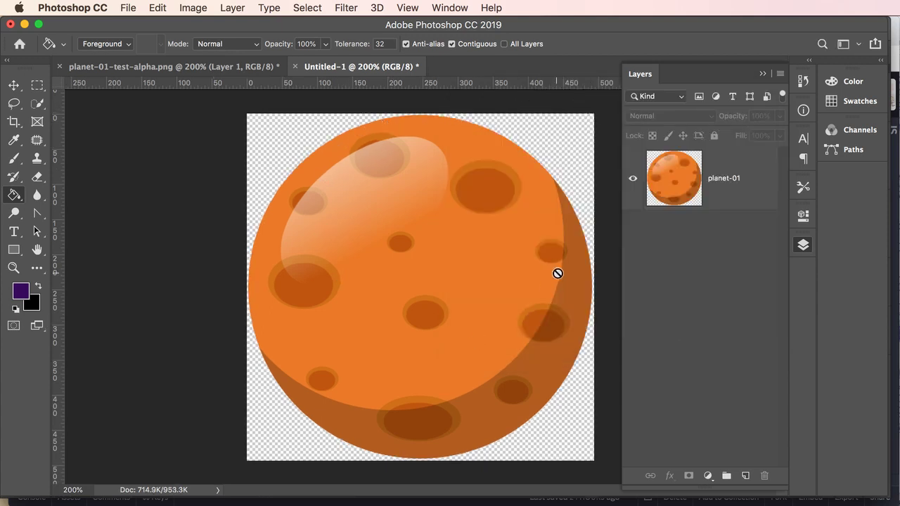
Step: Load the planet-01 layer's pixels as a selection and contract it by 2 pixels
super+click(681, 177)
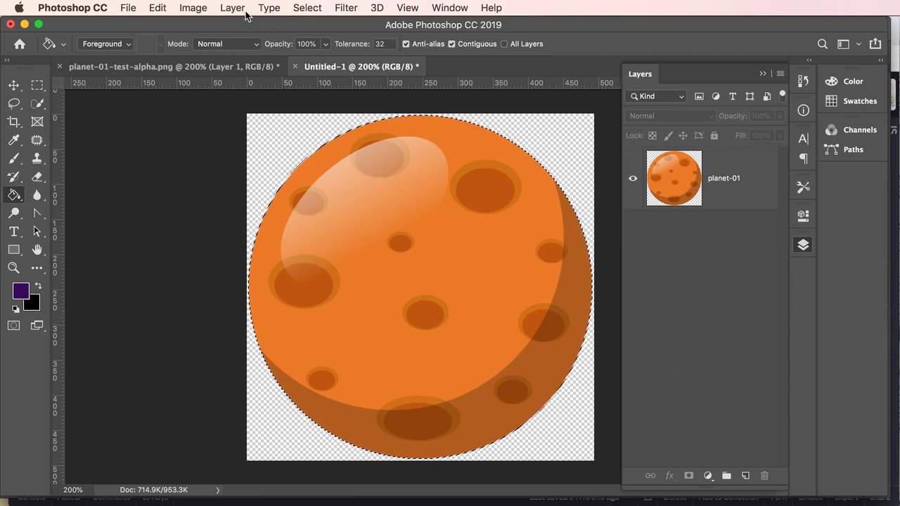
click(301, 8)
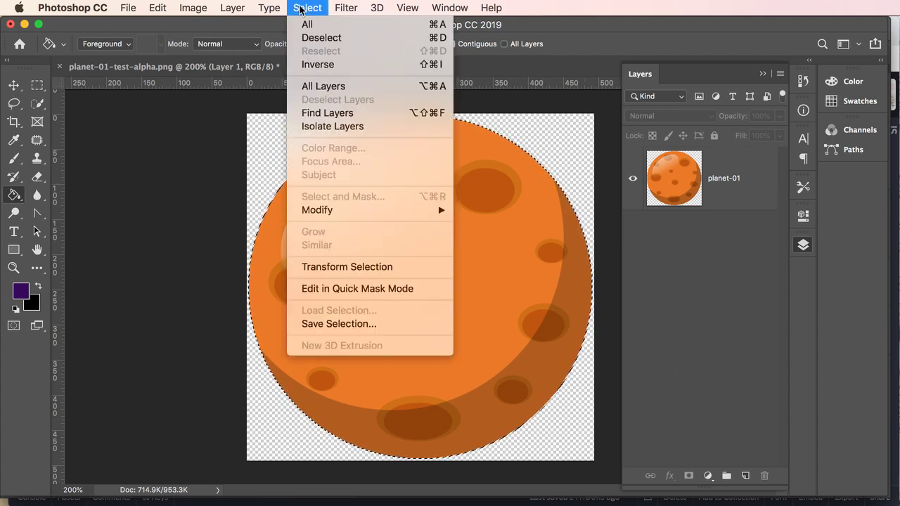
mouse_move(325, 210)
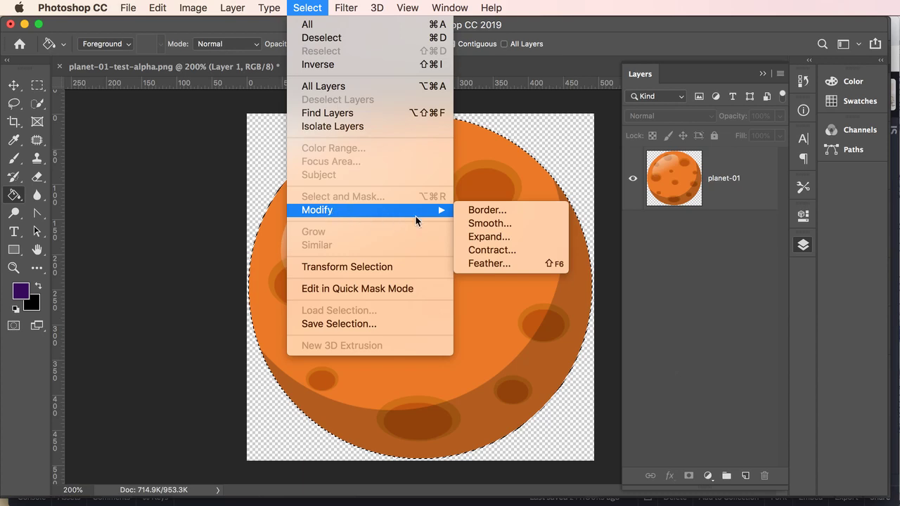
mouse_move(445, 209)
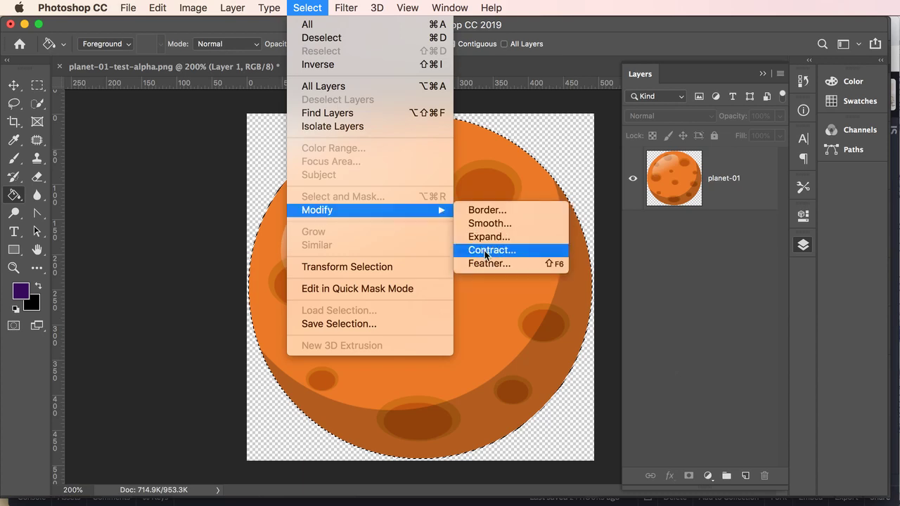
click(485, 252)
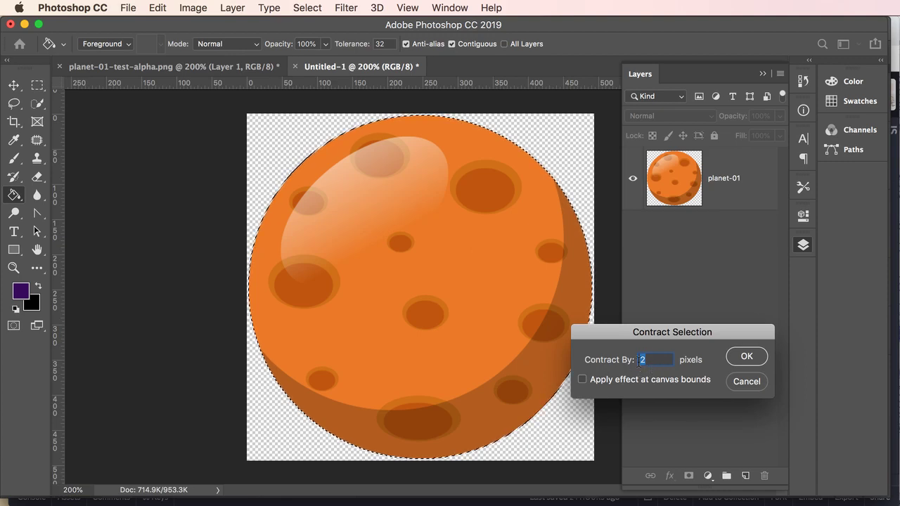
click(735, 356)
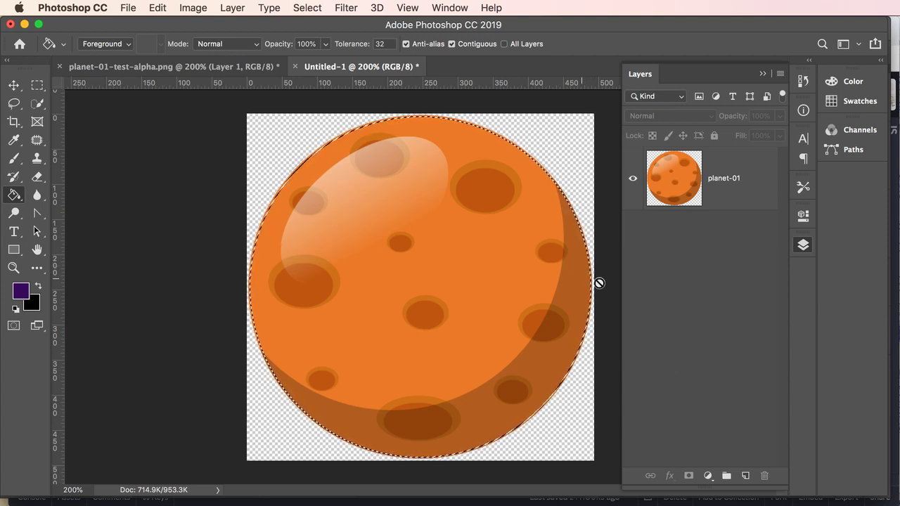
Step: Feather the planet selection by 1 pixel
click(304, 8)
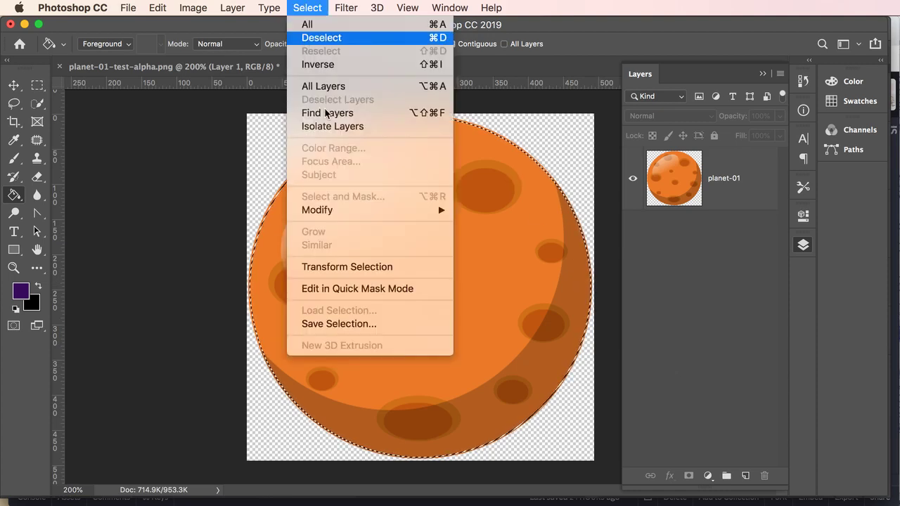
mouse_move(335, 215)
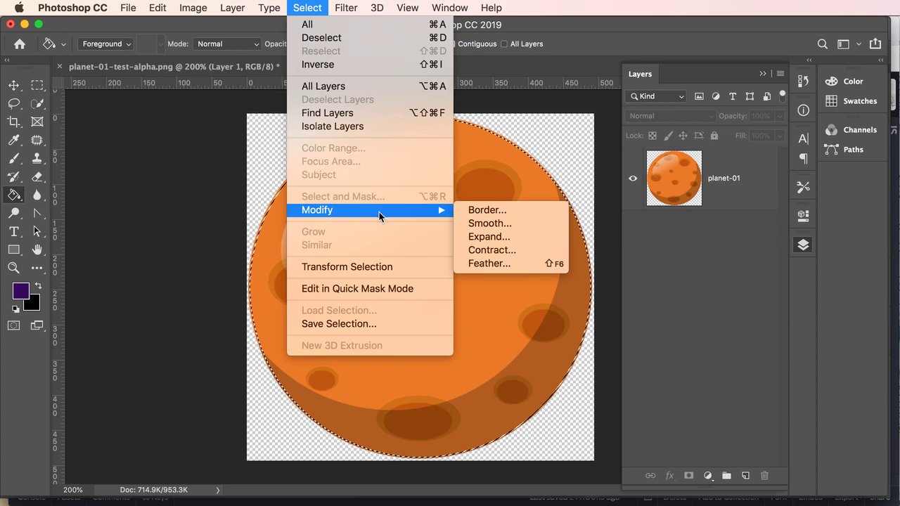
click(492, 264)
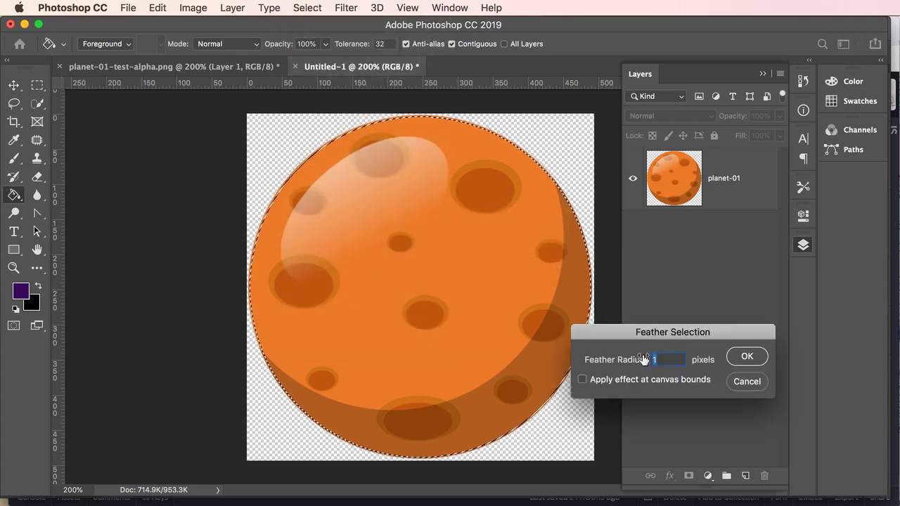
click(751, 356)
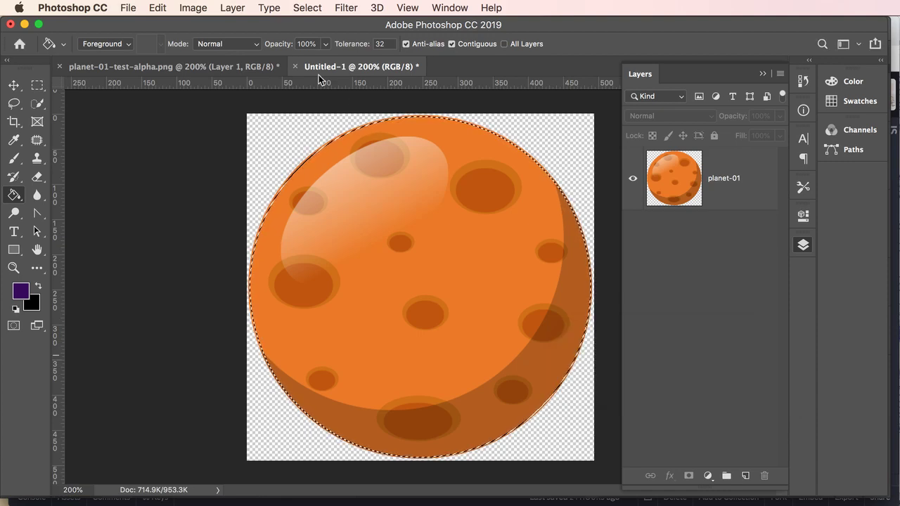
Step: Invert the selection to the area around the planet and select the planet-01 layer
click(307, 8)
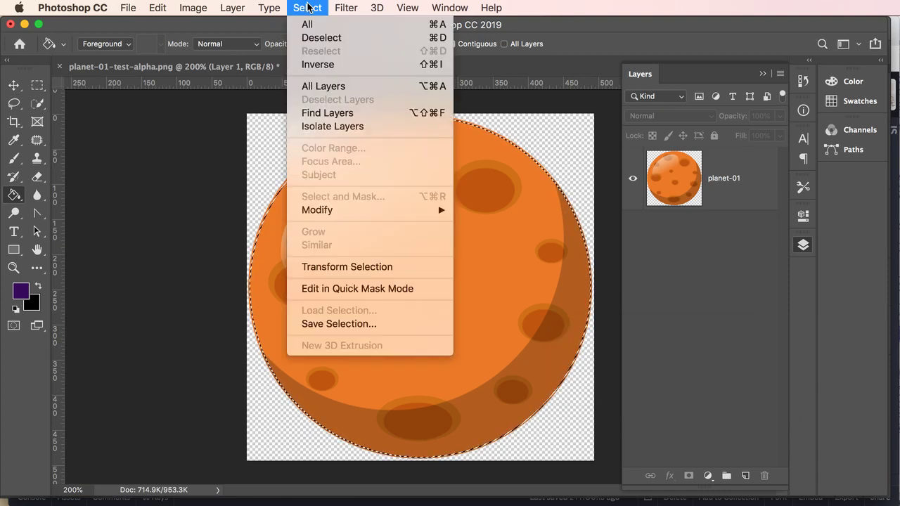
click(320, 65)
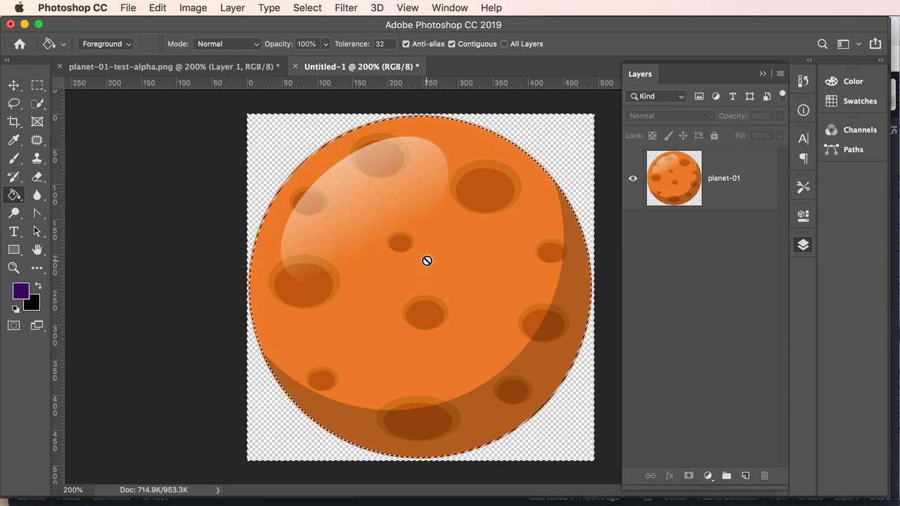
click(683, 177)
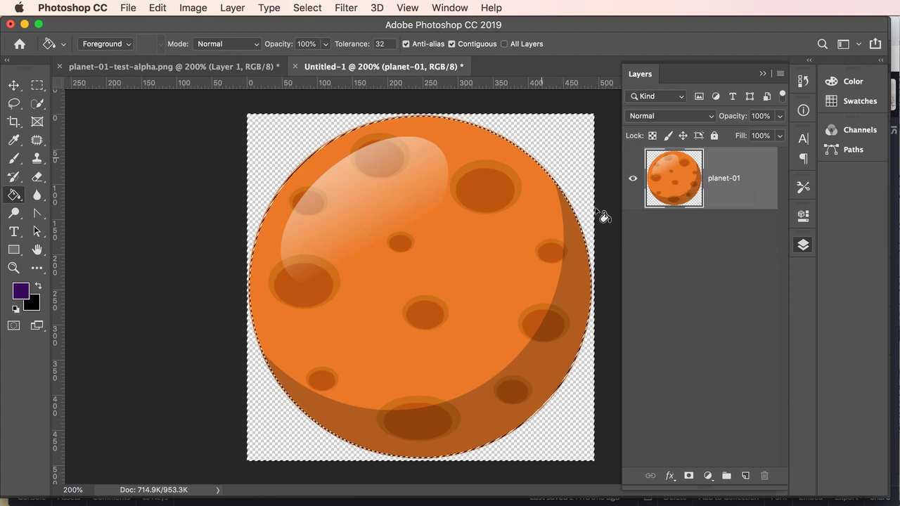
Step: Zoom in on the planet's upper-right edge, trial-delete the fringe, and undo it
key(super+equal)
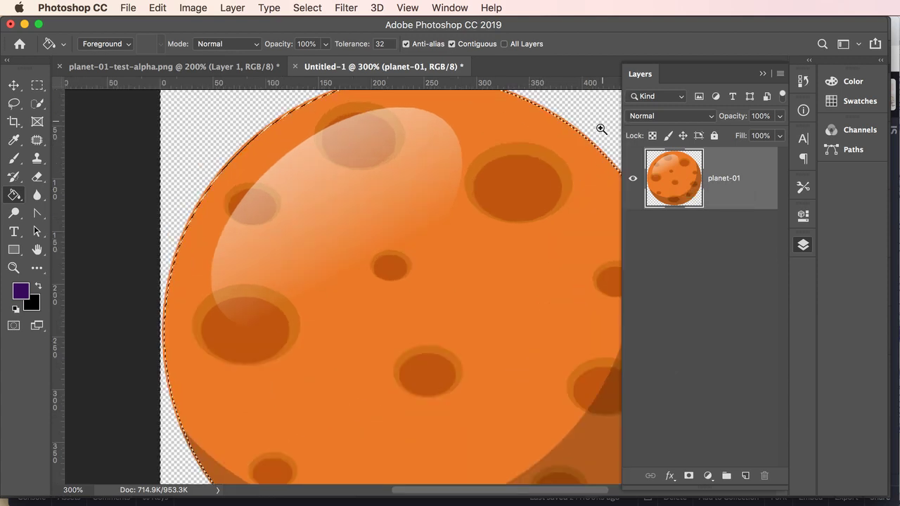
click(601, 128)
click(597, 147)
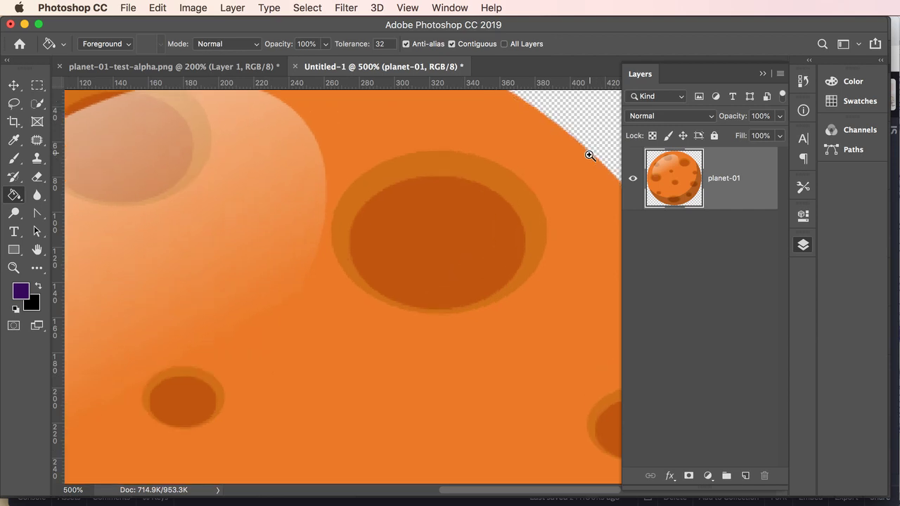
click(469, 223)
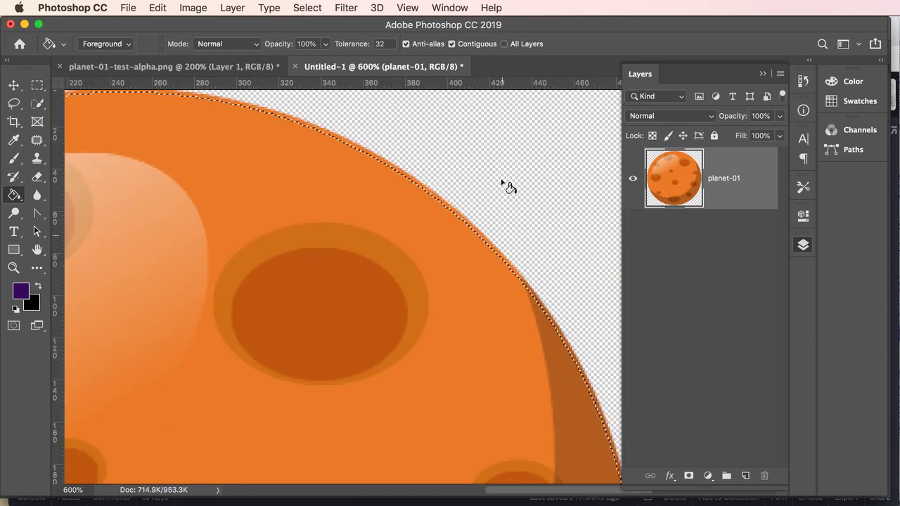
key(Delete)
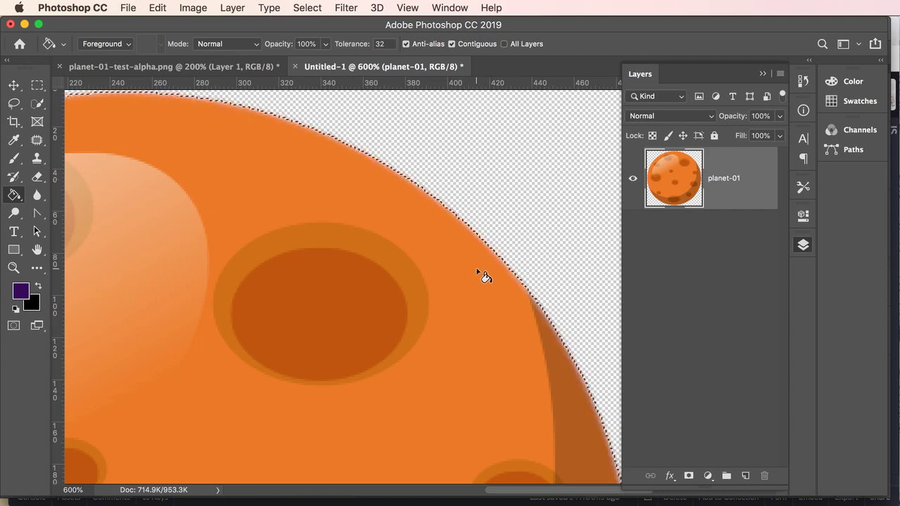
key(super+z)
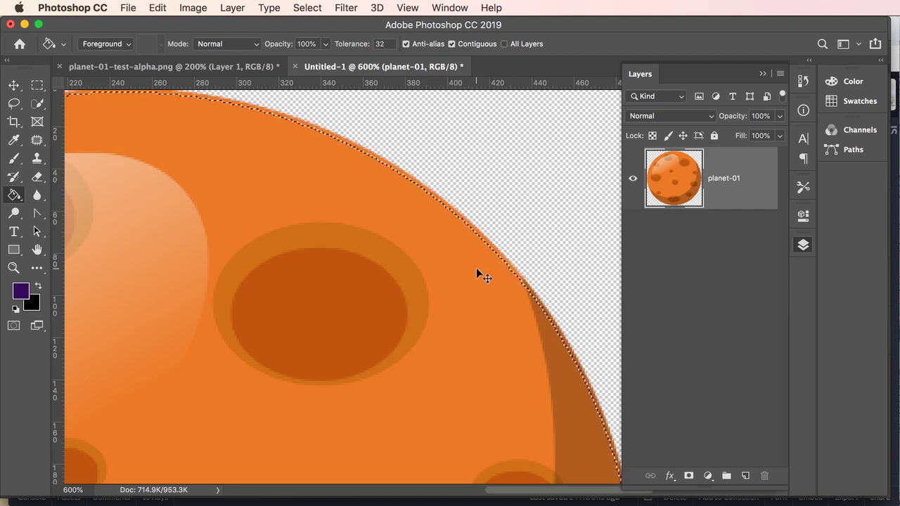
Step: At 1600% zoom, delete the hard edge fringe again, deselect, and fit the planet in the window
key(super+d)
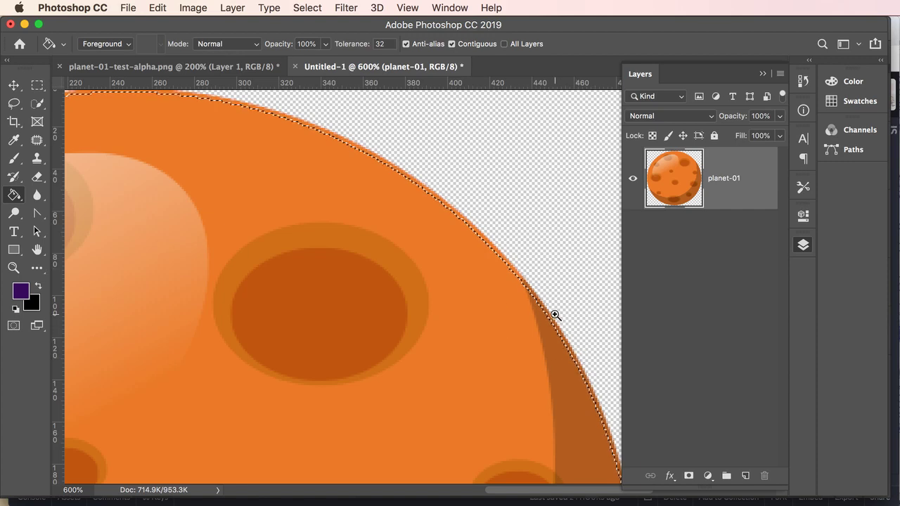
click(552, 318)
key(super+z)
click(552, 322)
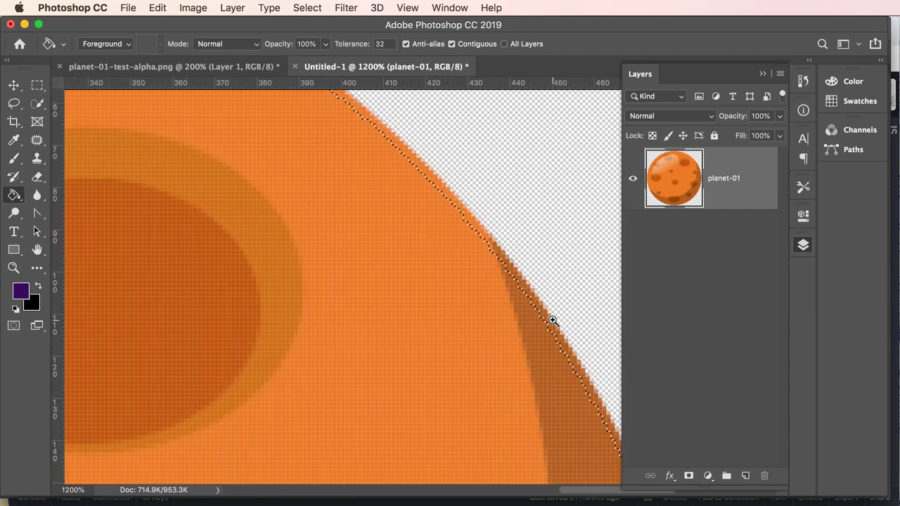
click(552, 322)
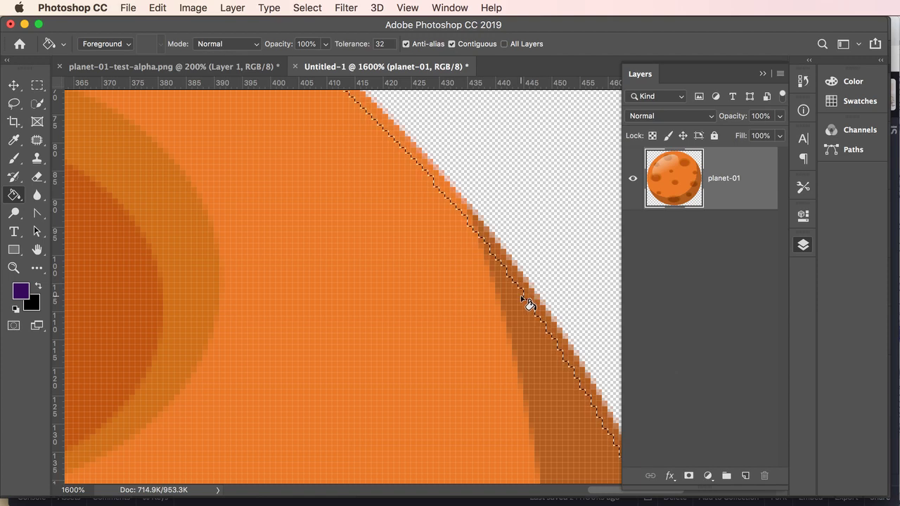
key(ctrl+z)
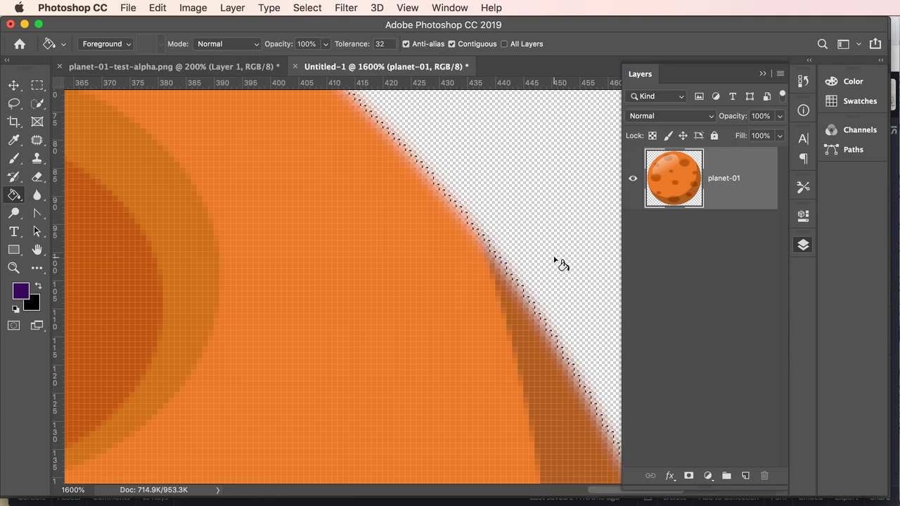
key(super+d)
key(super+0)
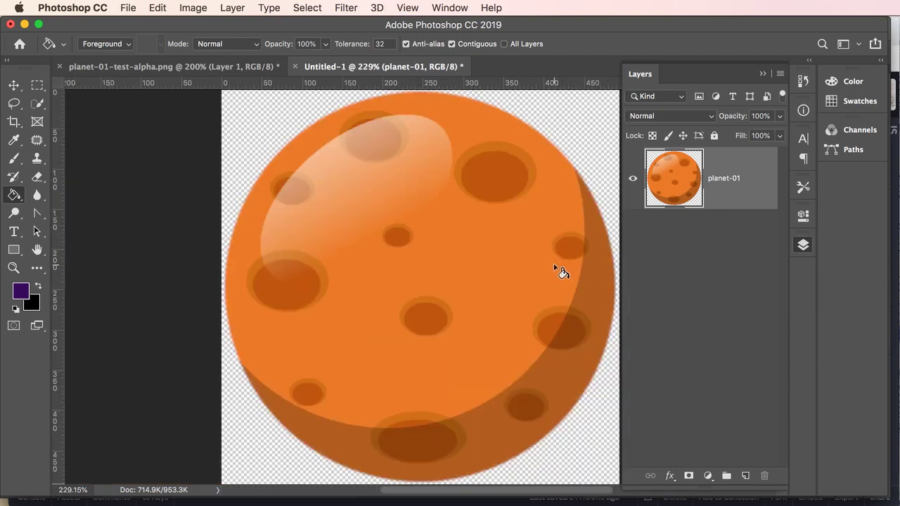
Step: Export the planet-01 layer as PNG with Smaller File and Embed Color Profile enabled
right_click(725, 182)
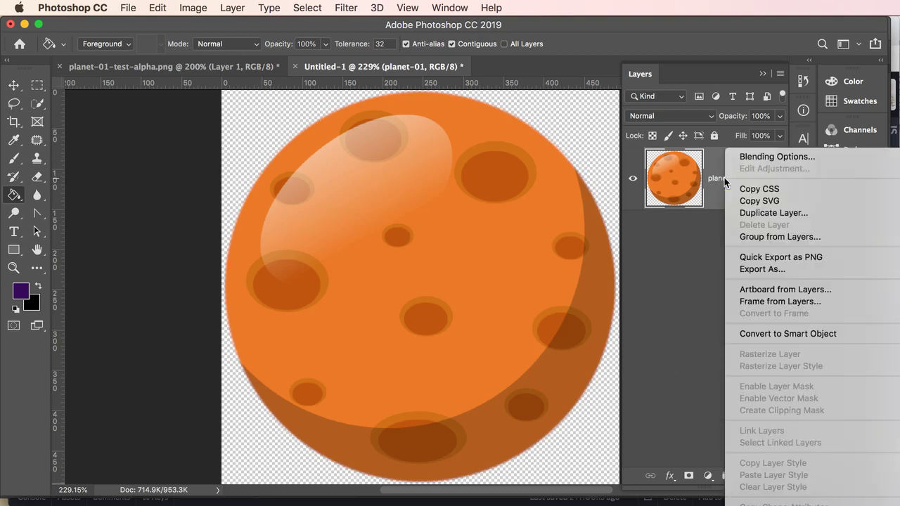
click(765, 268)
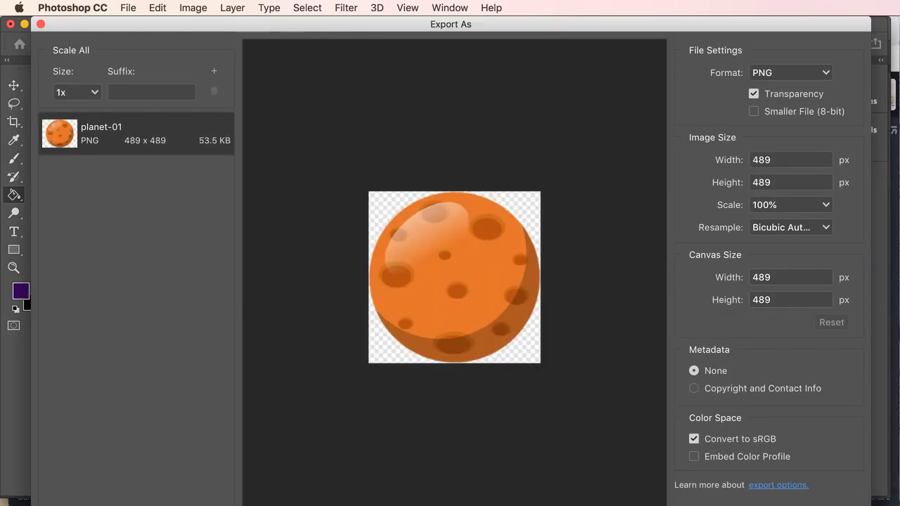
drag(871, 505, 831, 484)
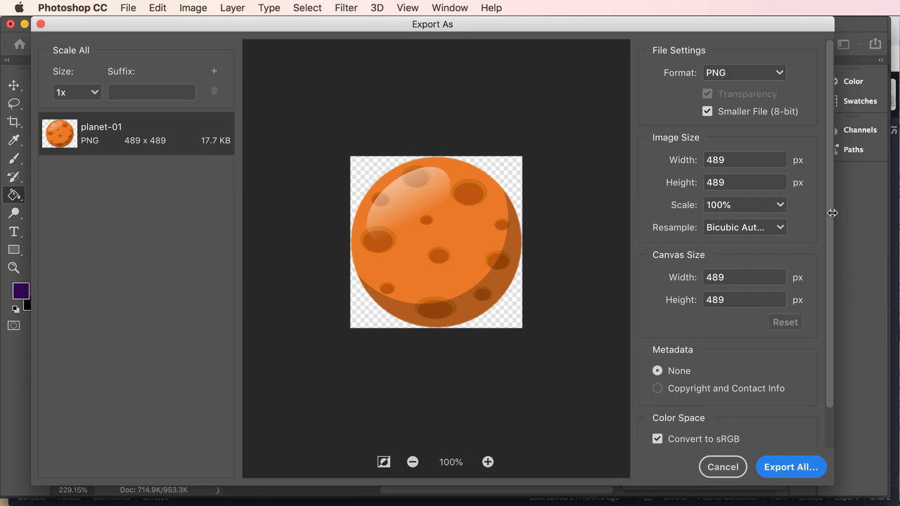
drag(827, 215, 829, 282)
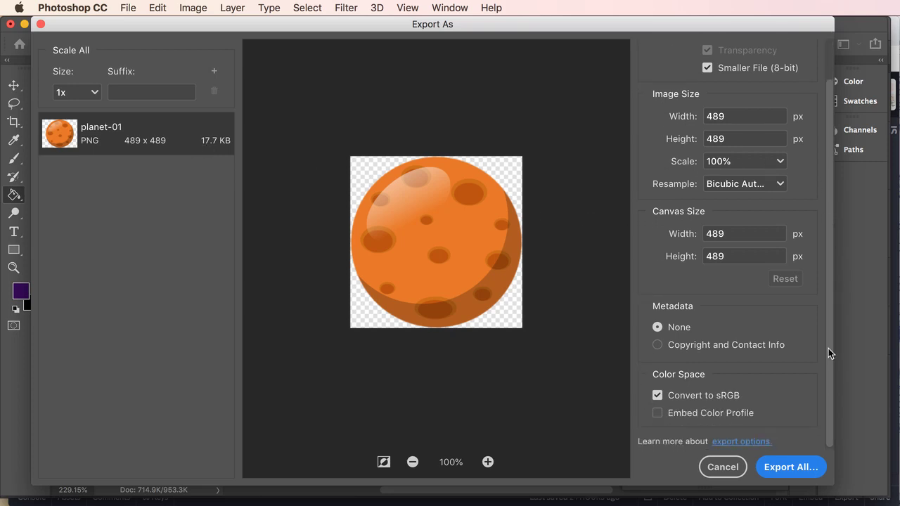
click(657, 414)
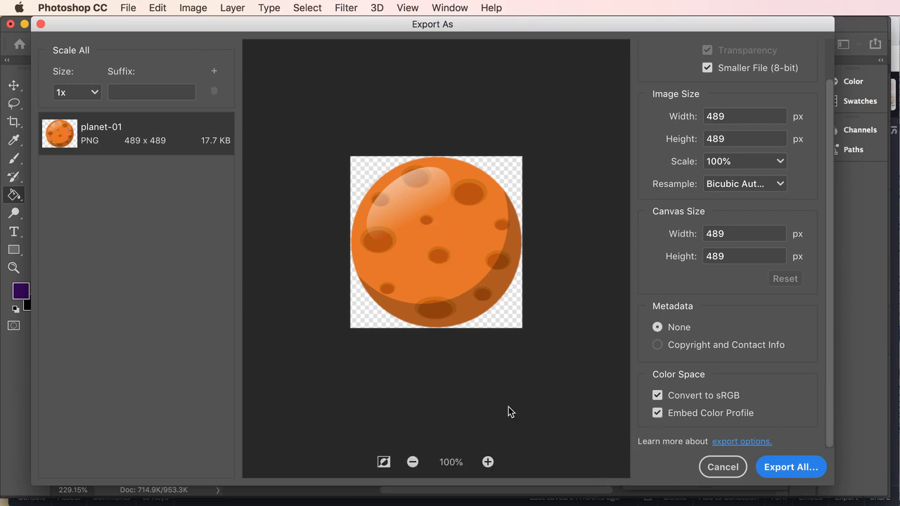
click(782, 473)
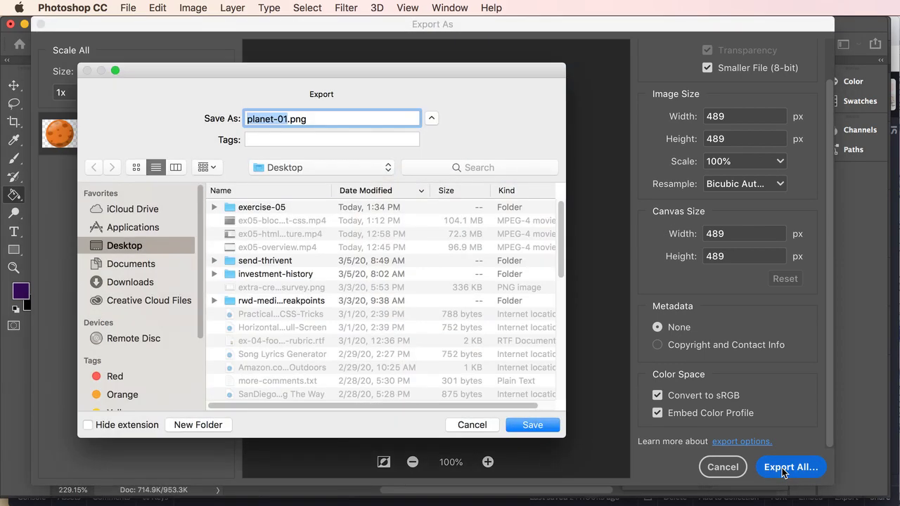
Step: Save the export as planet-01-alpha.png in the exercise-05 folder
click(292, 118)
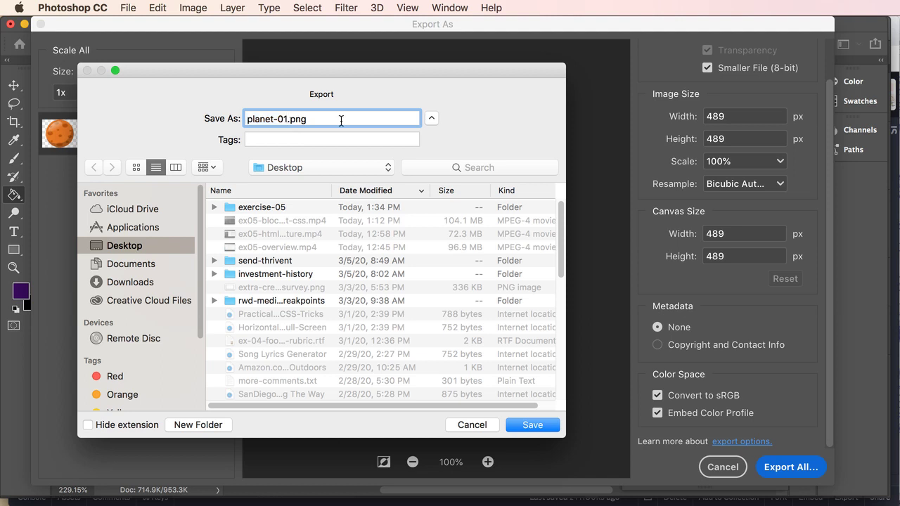
text(alpha)
double_click(229, 209)
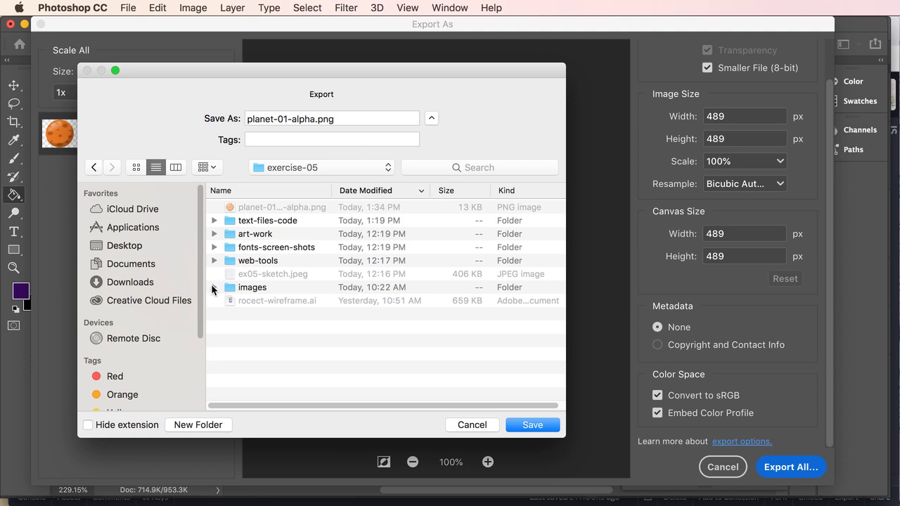
click(535, 425)
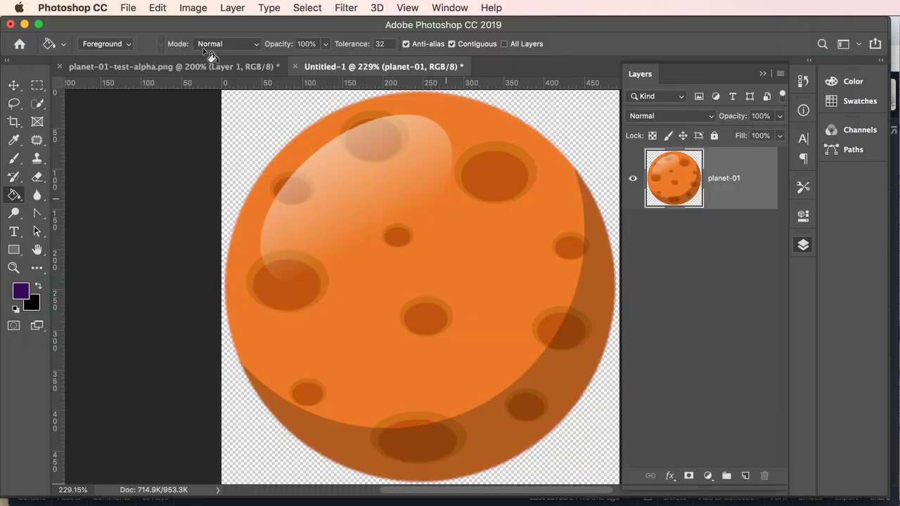
Step: Hide Photoshop and Illustrator to reveal the CodePen E#05 | Build 01 pen
click(81, 10)
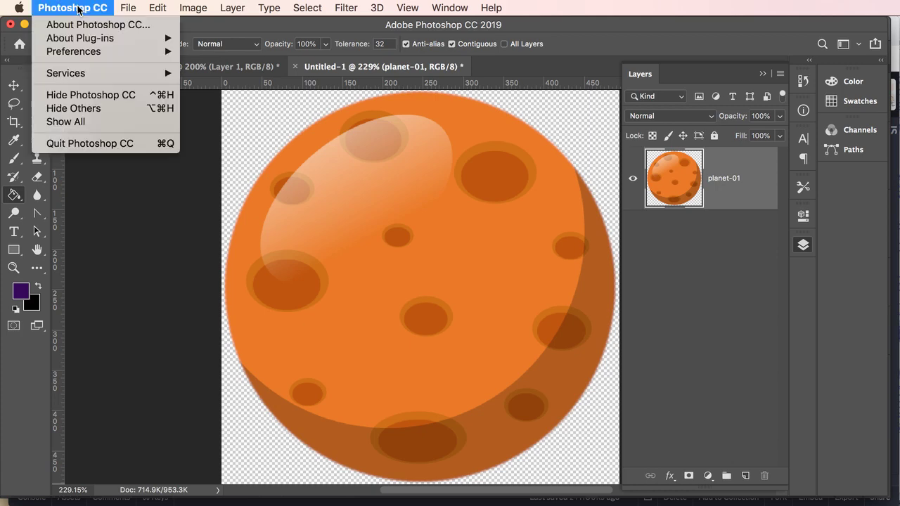
click(101, 95)
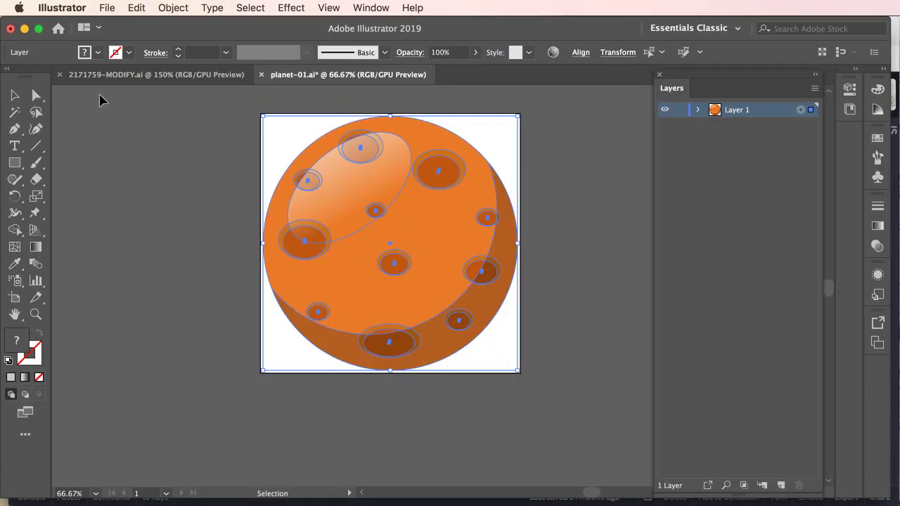
click(79, 13)
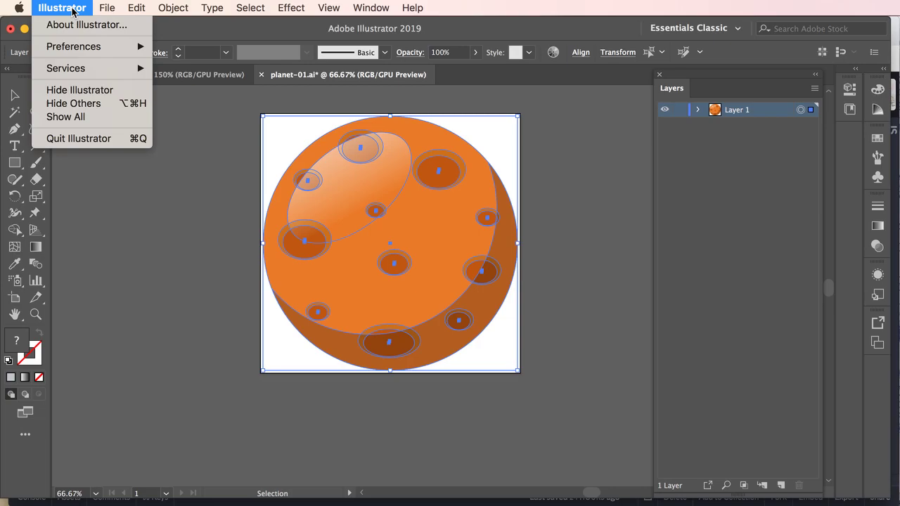
click(80, 90)
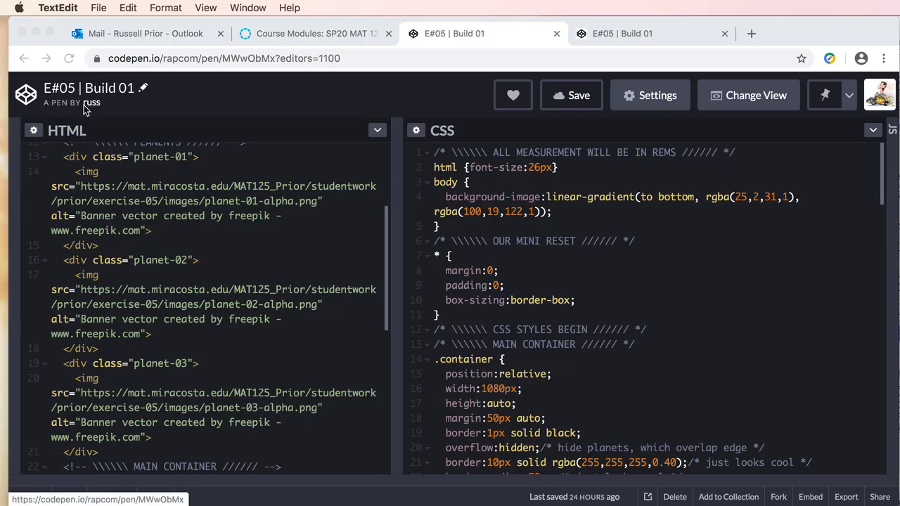